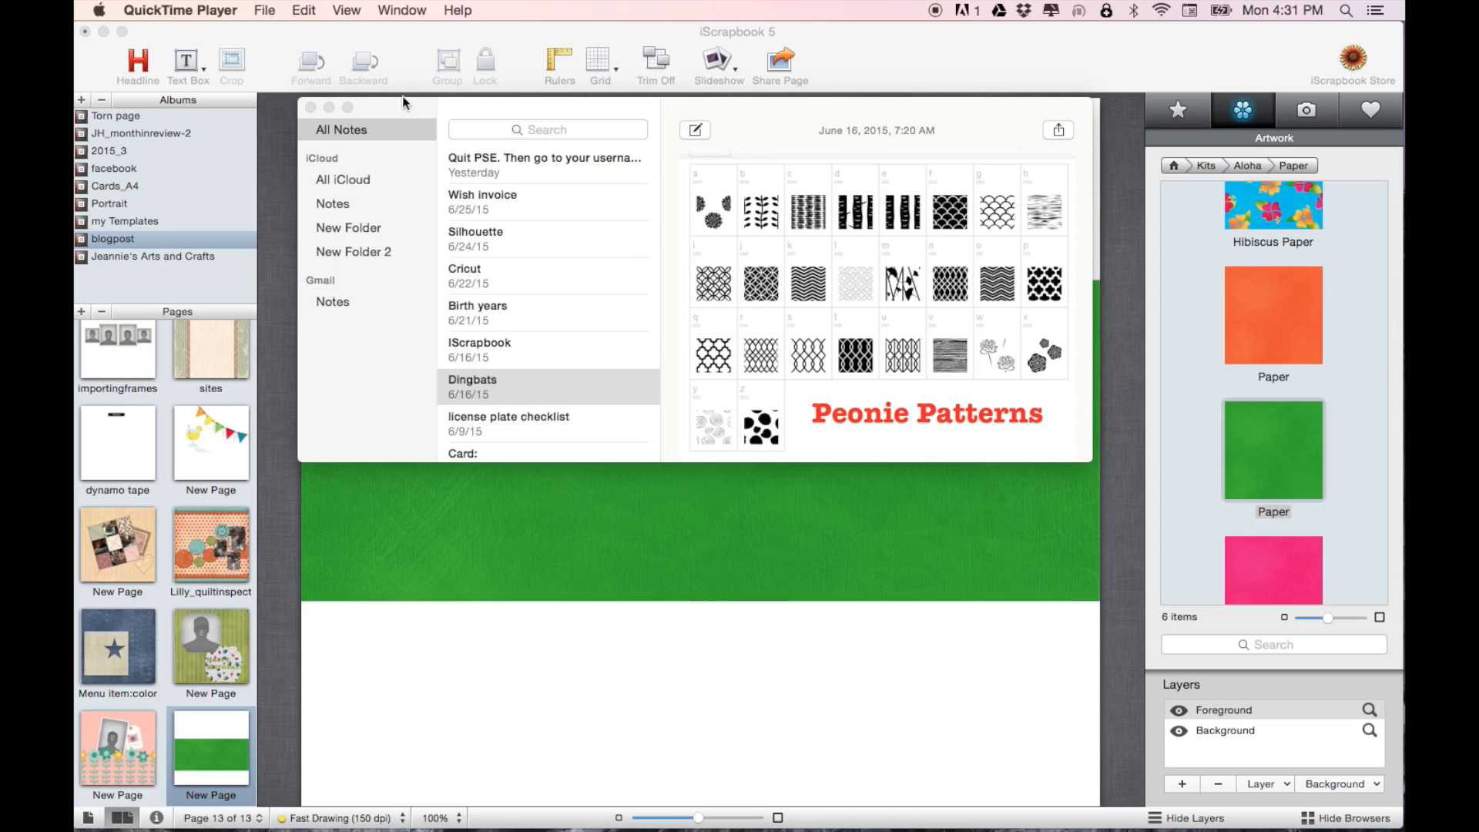
- Close the notes window, insert a text box on the page and replace its placeholder text with a single letter
click(312, 107)
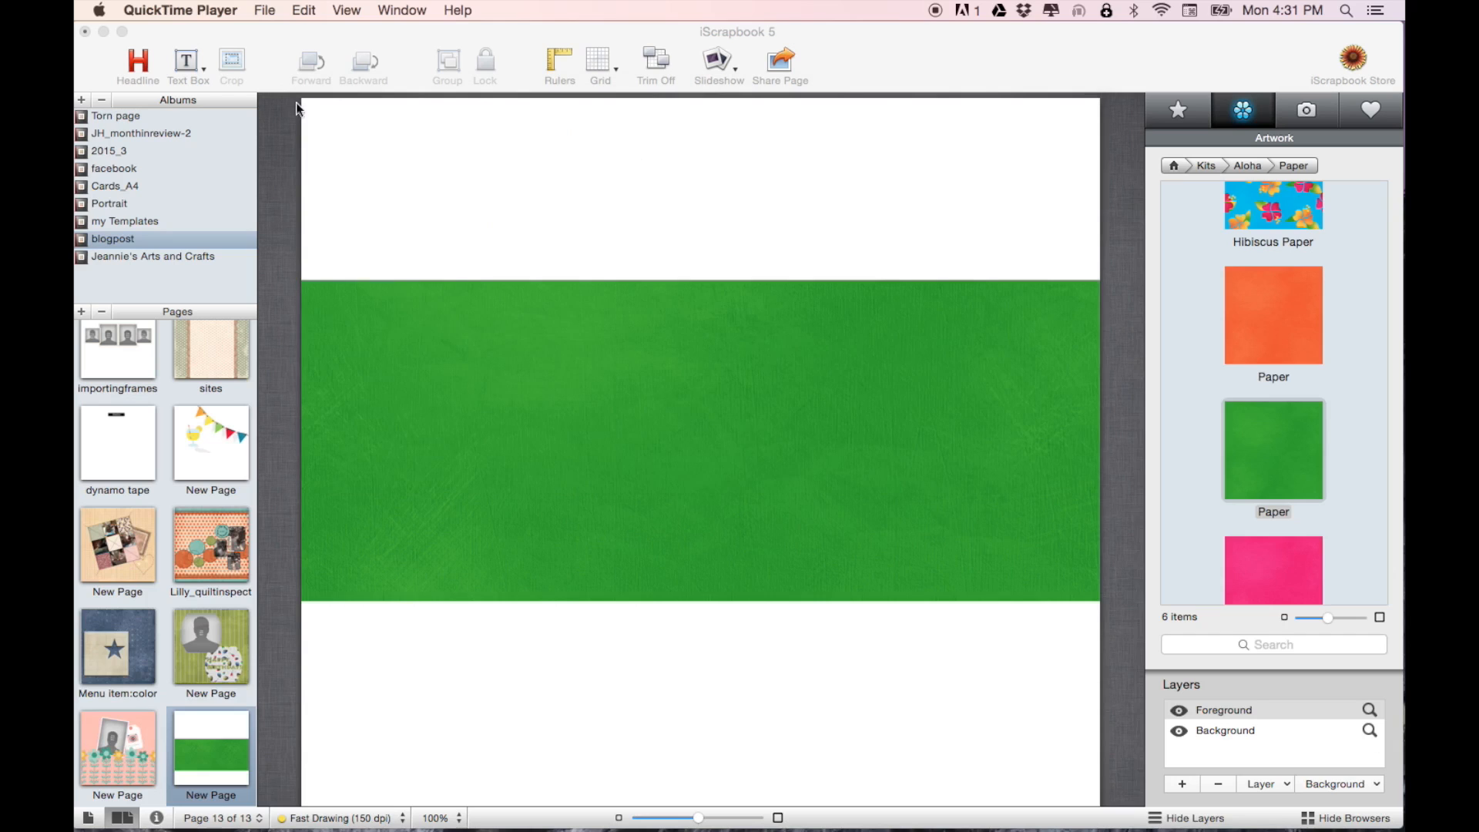
click(196, 69)
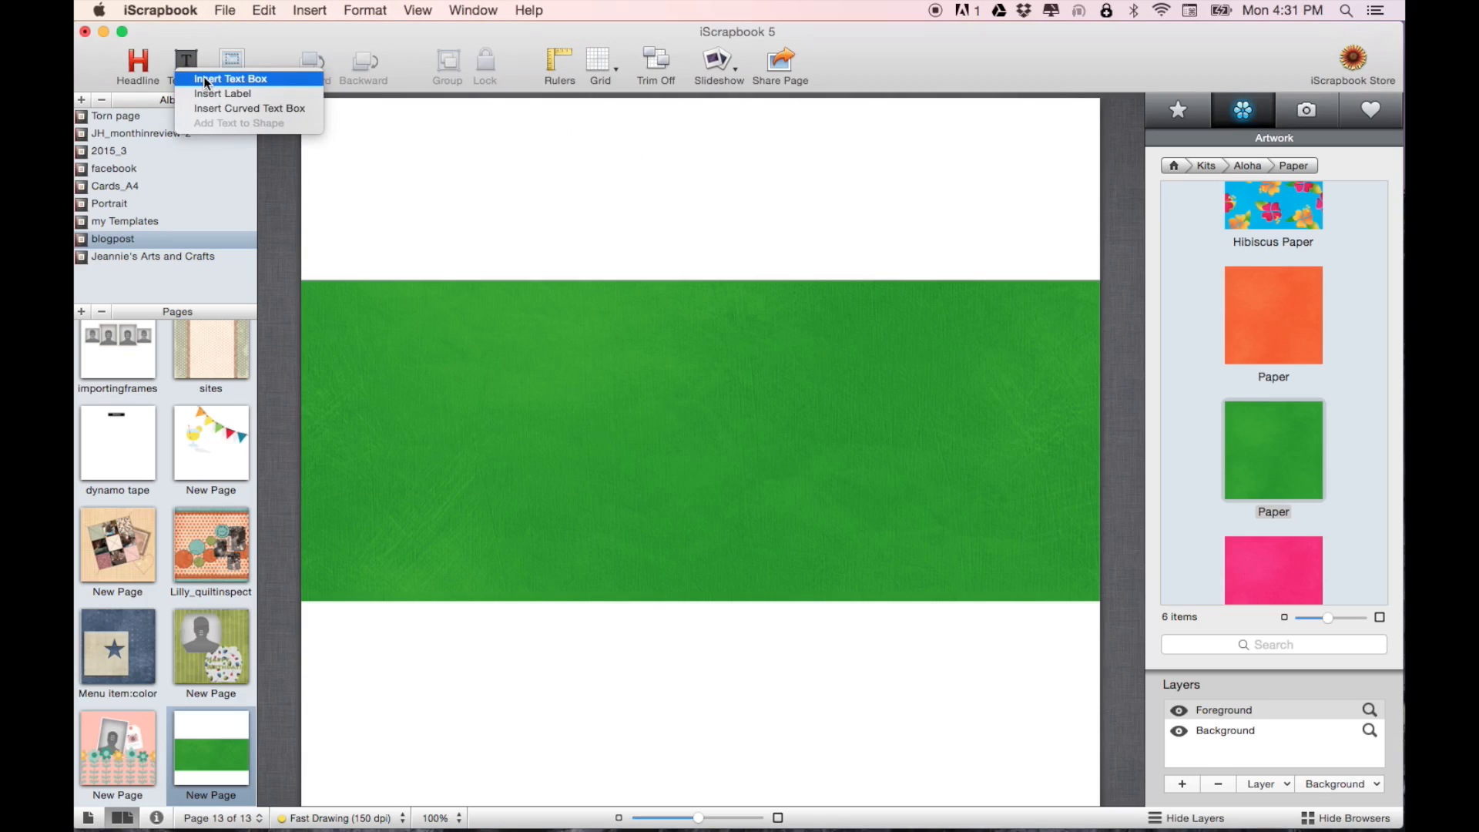
click(207, 80)
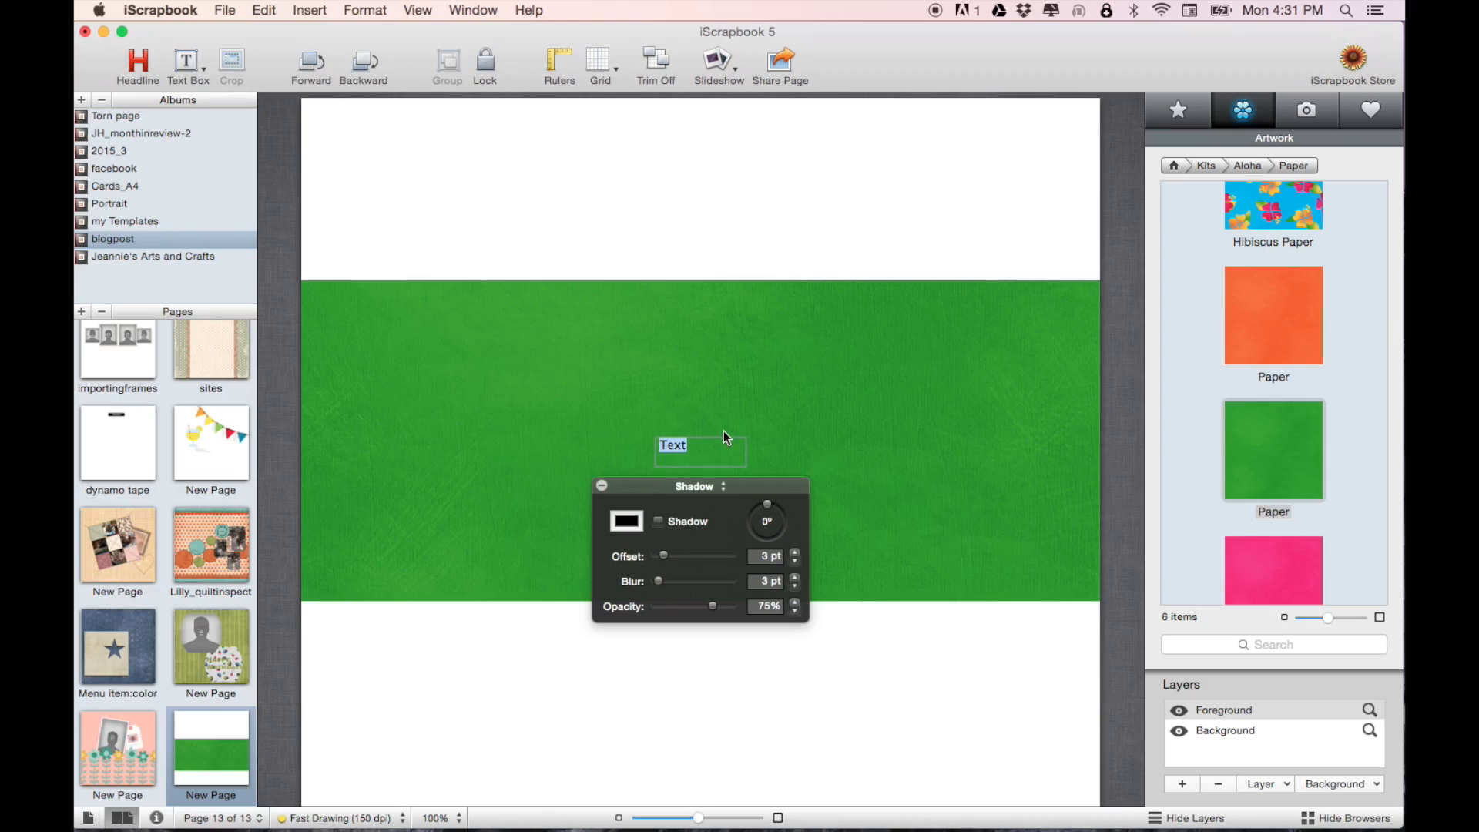
key(BackSpace)
key(super+a)
- Change the letter's font family to Peoni Patterns
click(705, 487)
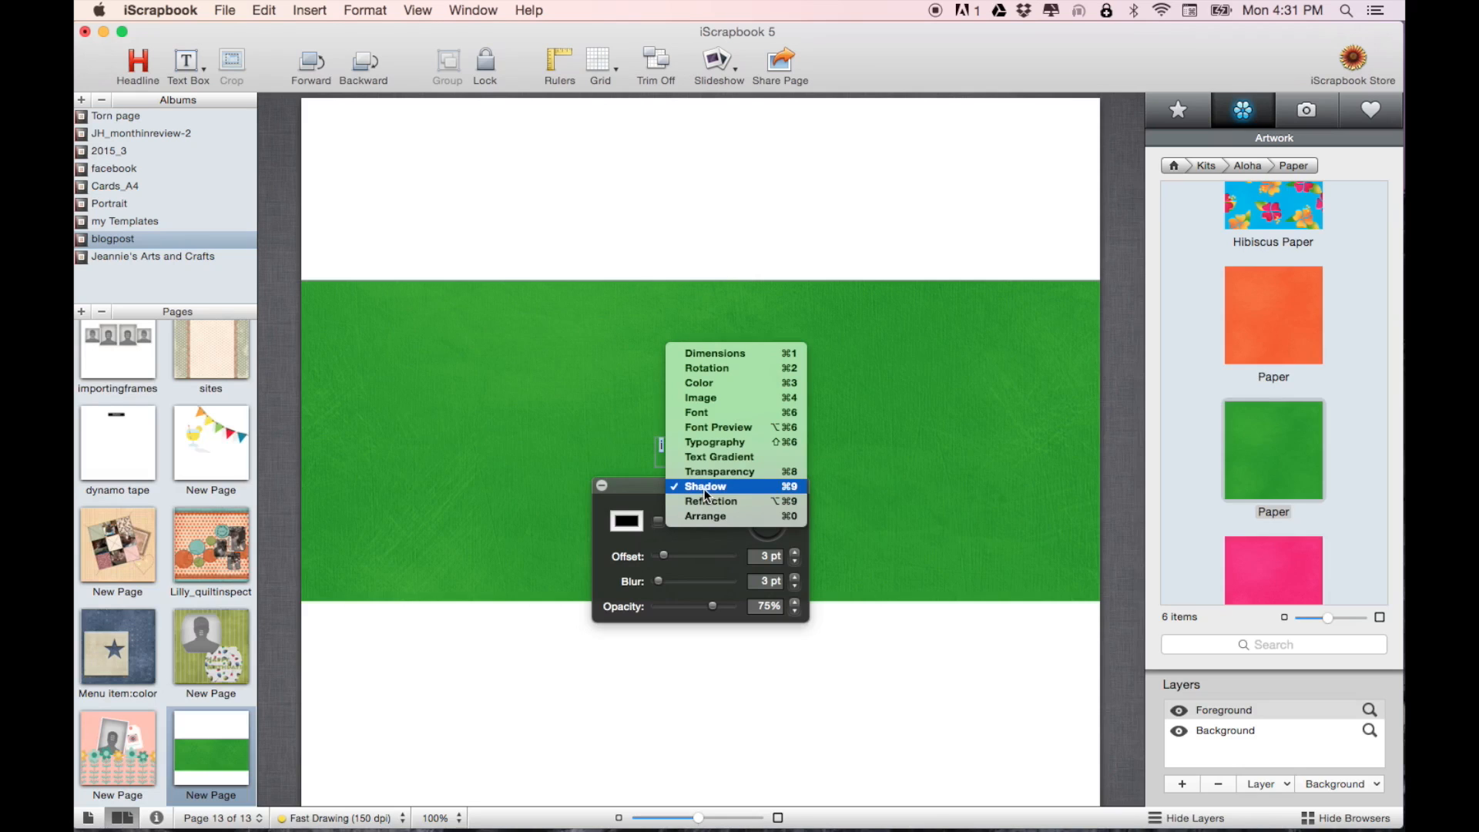
click(723, 413)
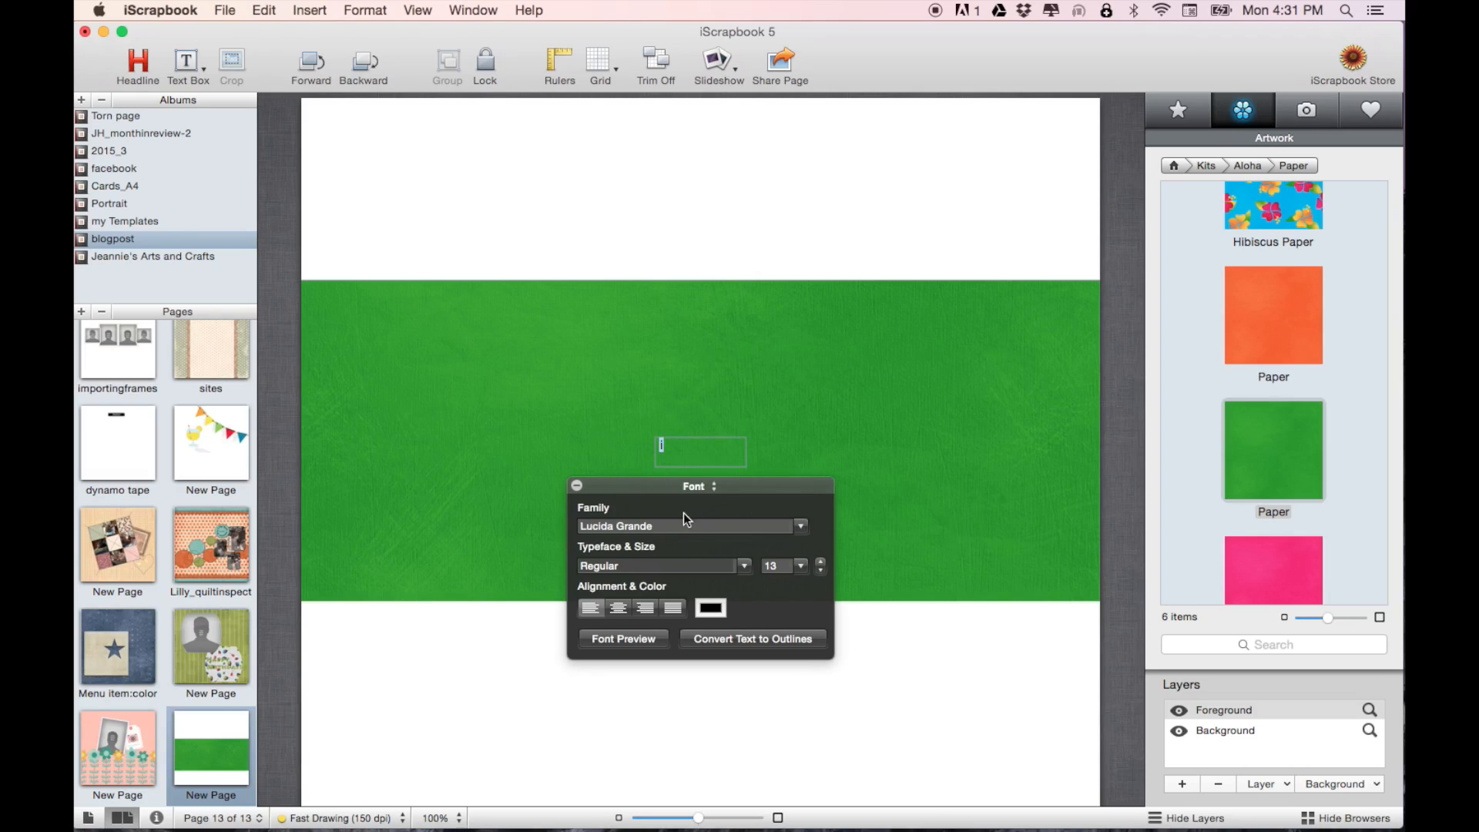
click(687, 531)
text(Peoni Patterns)
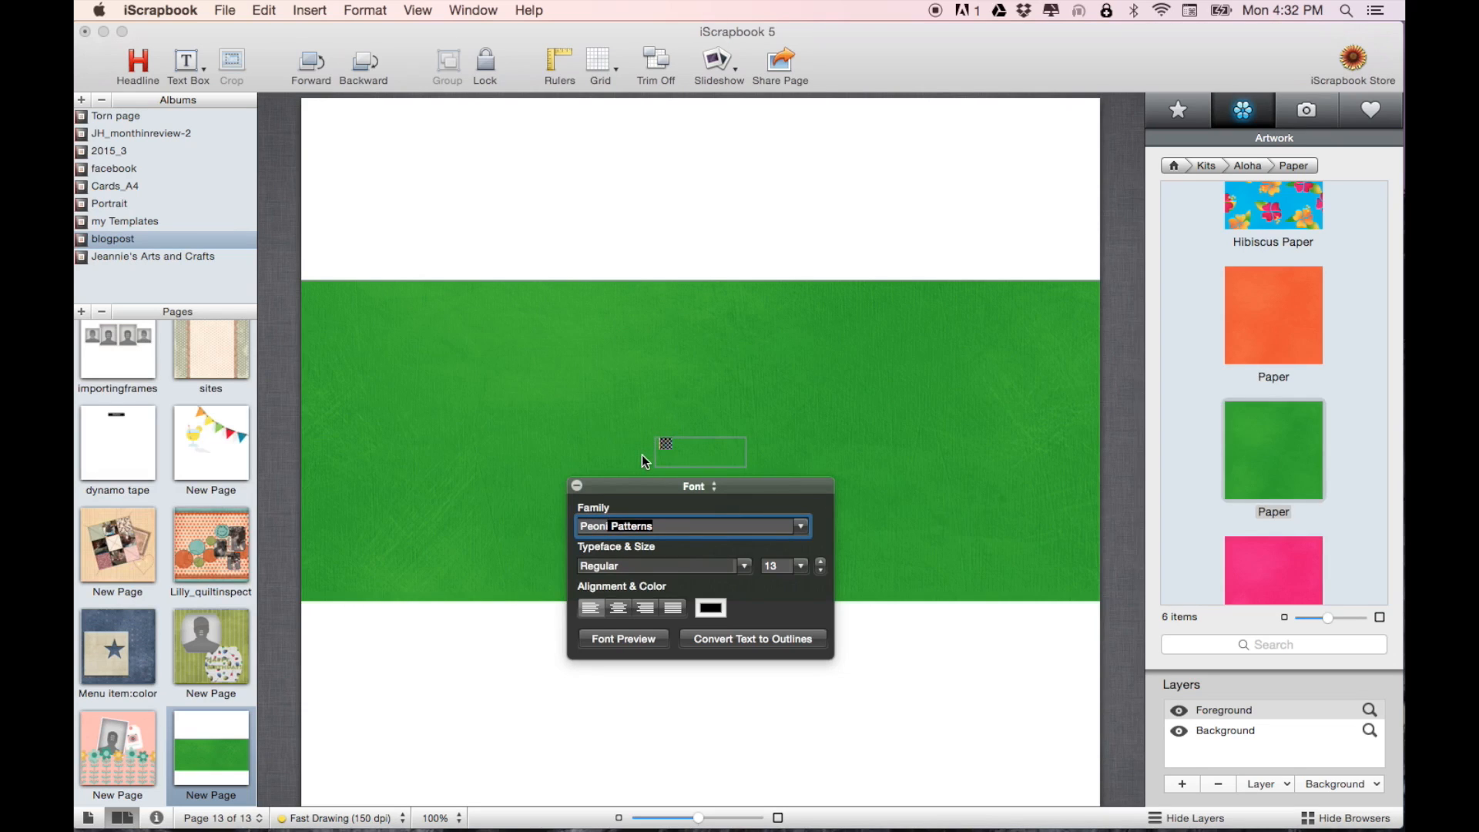
- Centre the pattern character in its text box and set its font size to 300
click(619, 611)
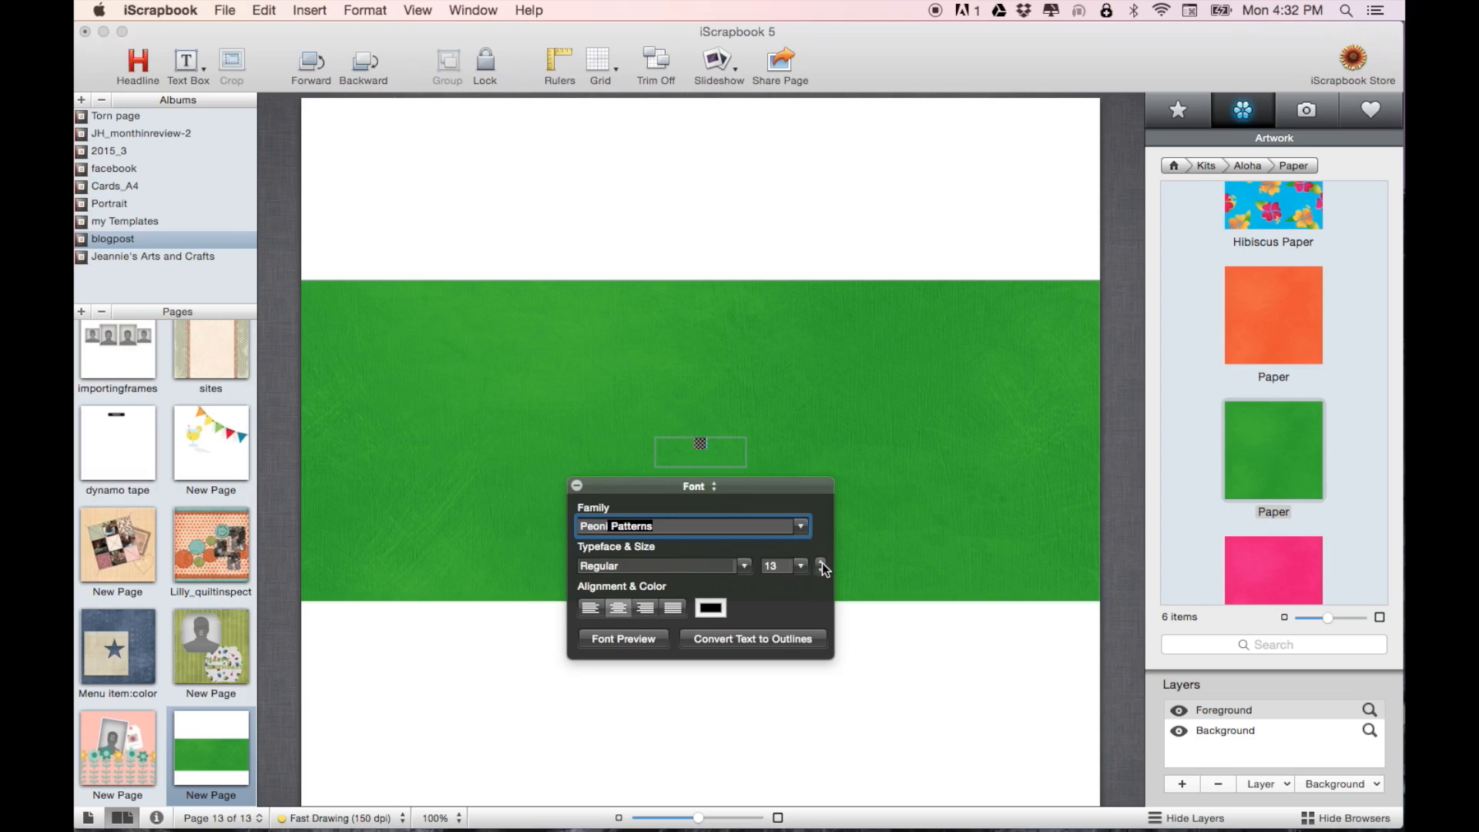
double_click(773, 566)
text(300)
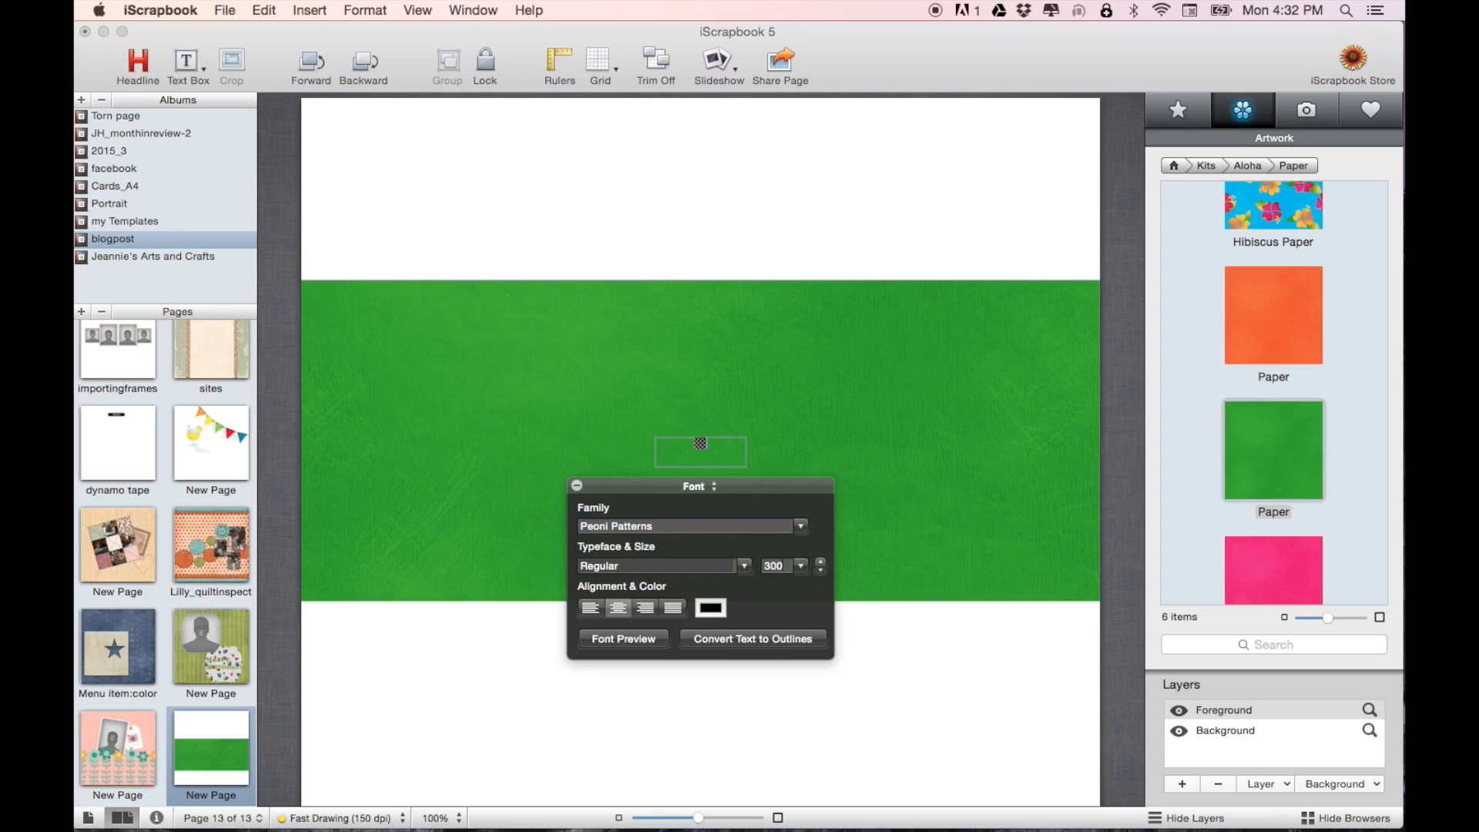
key(Return)
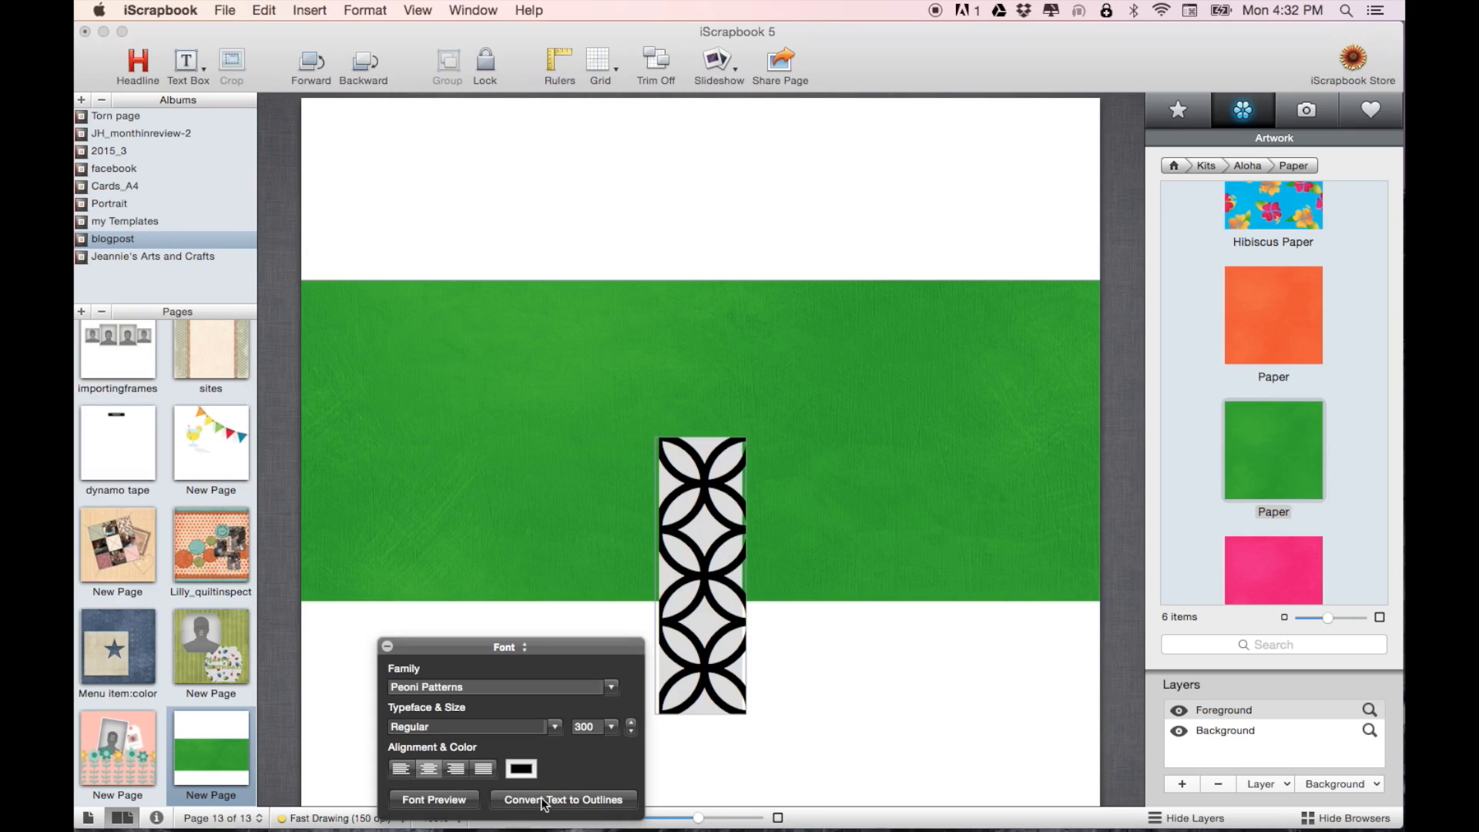
- Move the pattern's text box up onto the green paper strip and widen it until the whole character fits
drag(724, 591, 710, 432)
drag(710, 511, 604, 382)
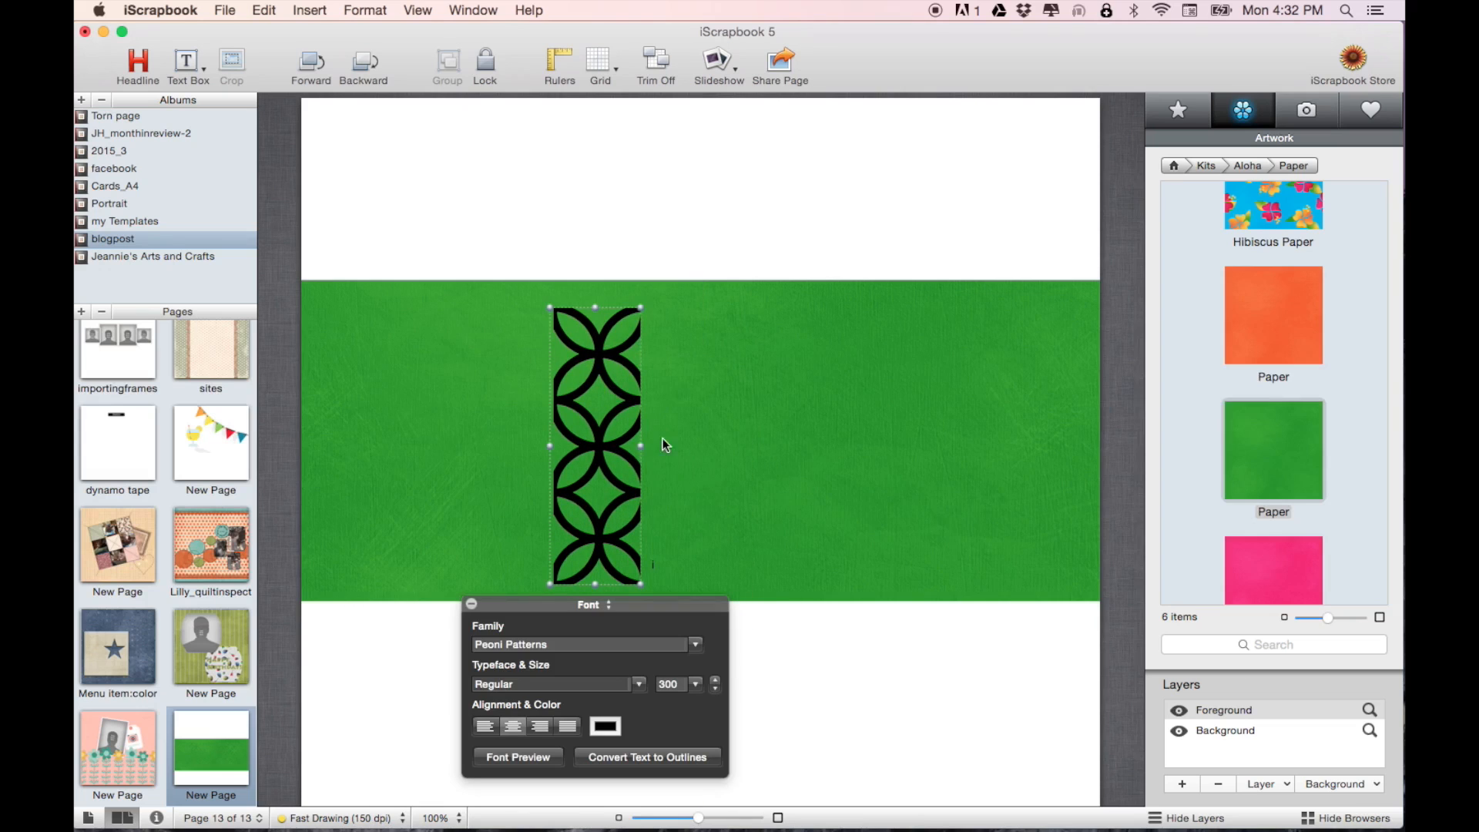
drag(640, 445, 860, 445)
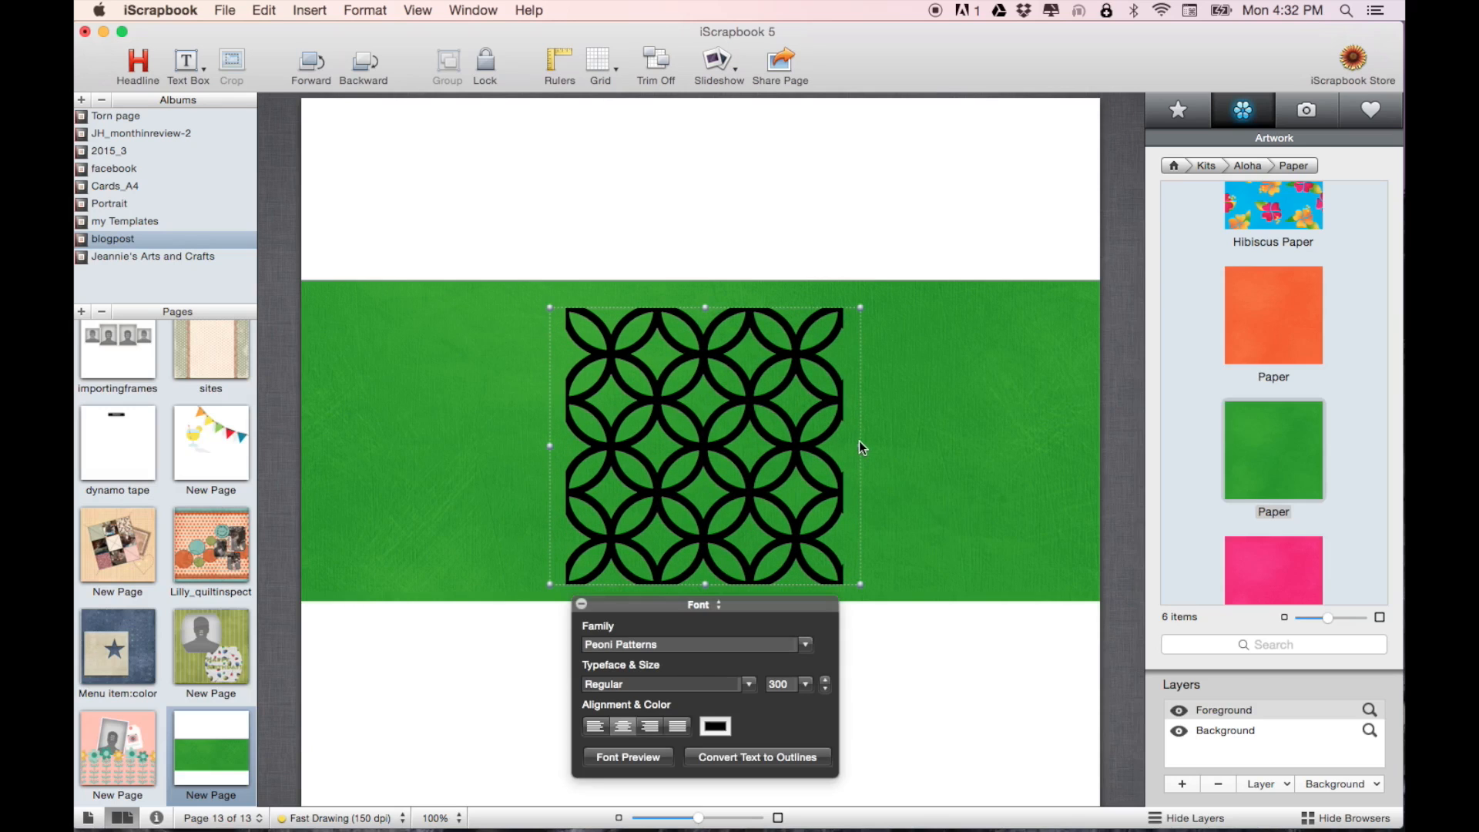
- Enlarge the text box slightly around the pattern and fine-tune its position within the green strip
drag(705, 307, 705, 297)
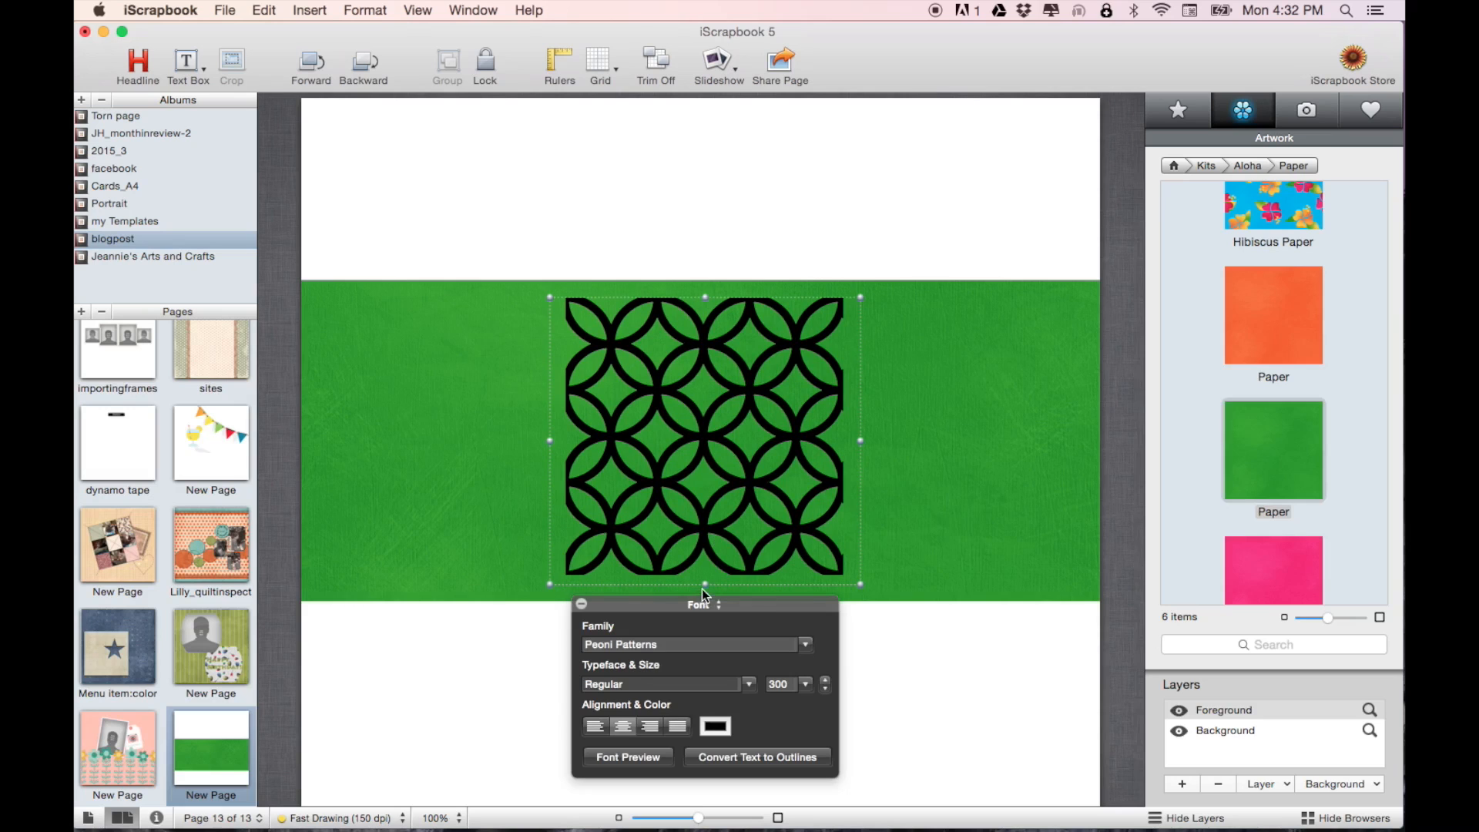
drag(705, 585, 704, 593)
drag(714, 515, 712, 519)
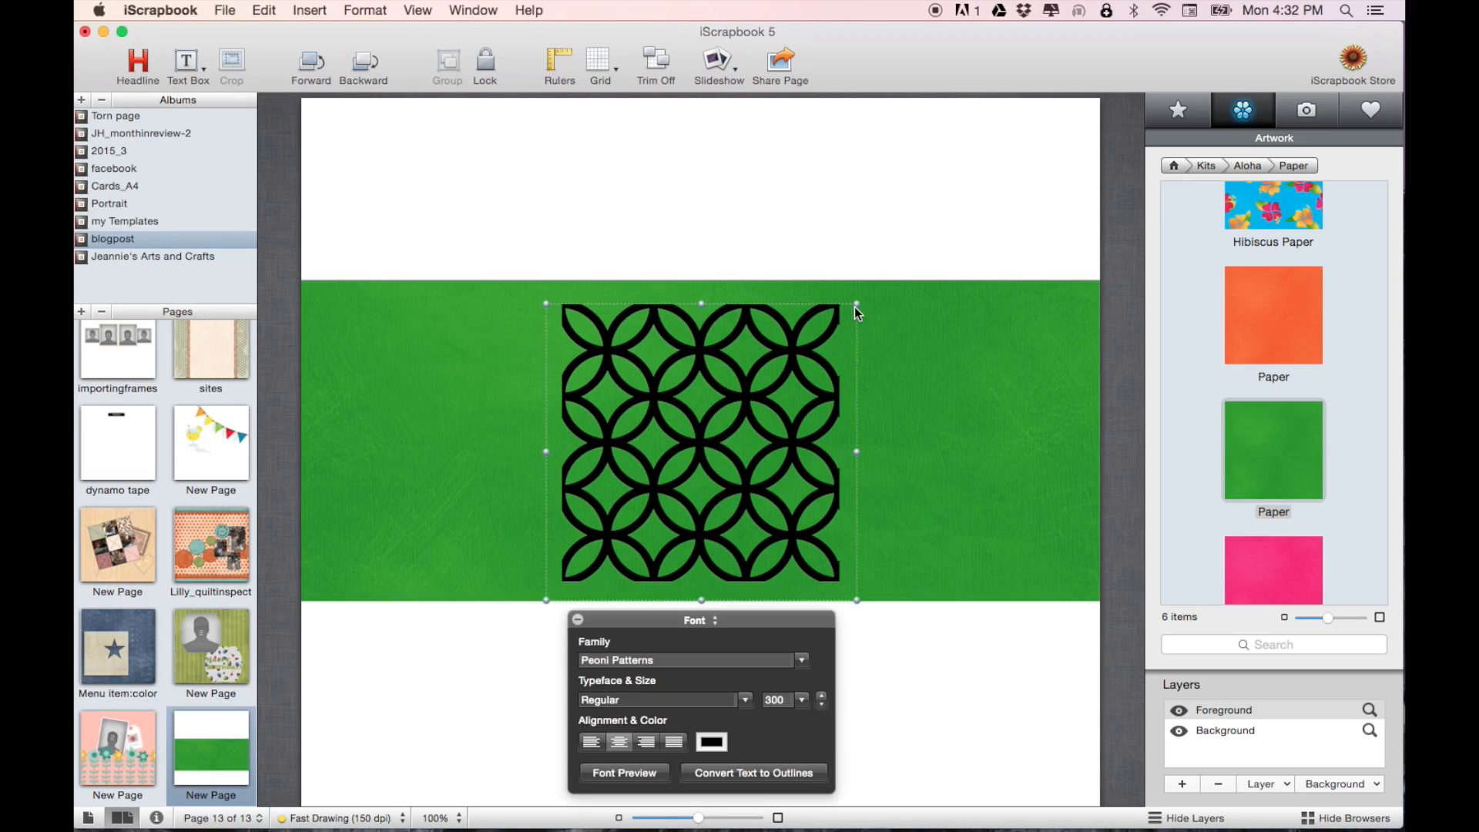
drag(855, 305, 854, 308)
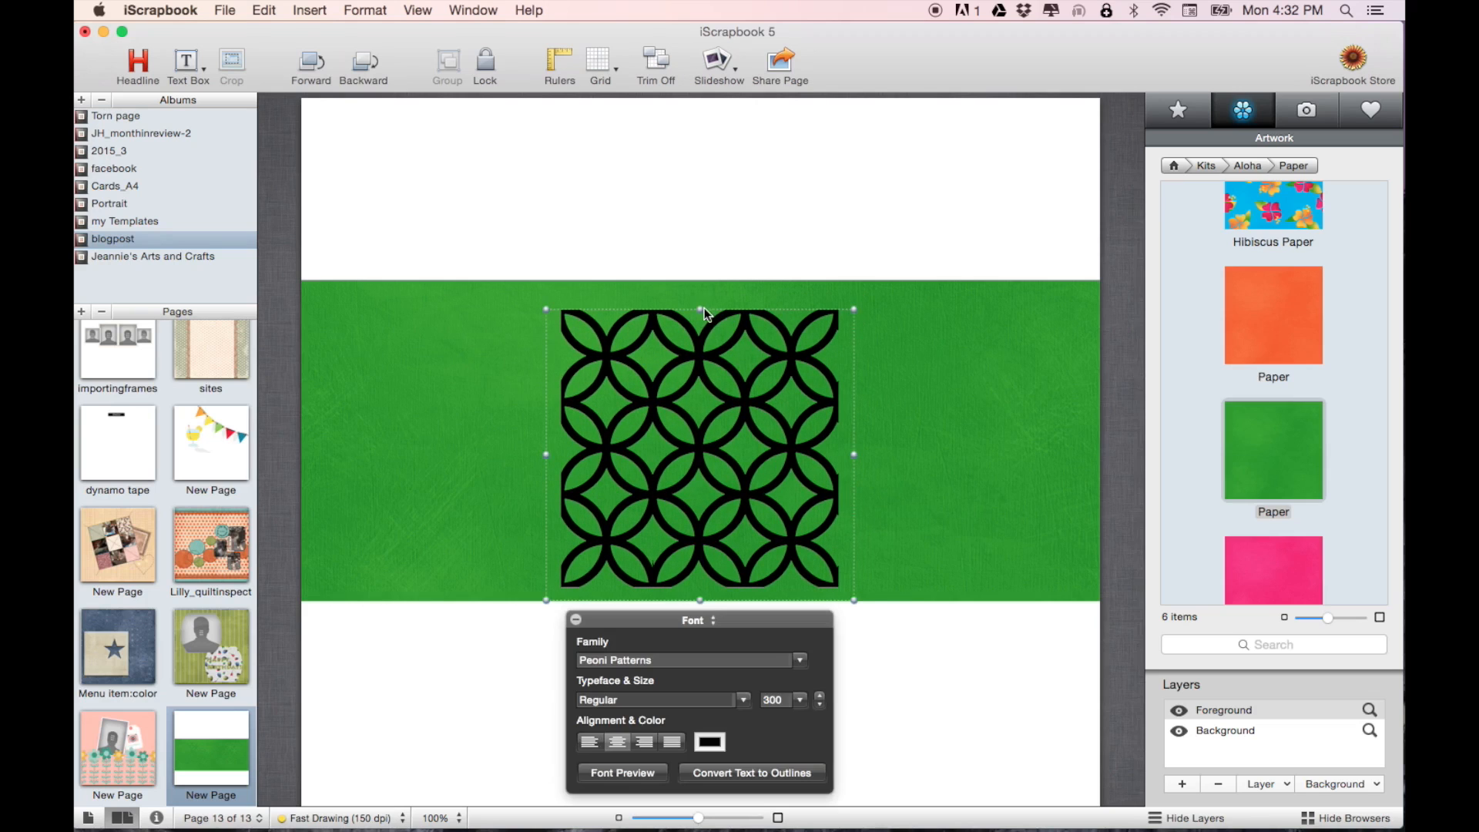
drag(700, 308, 701, 299)
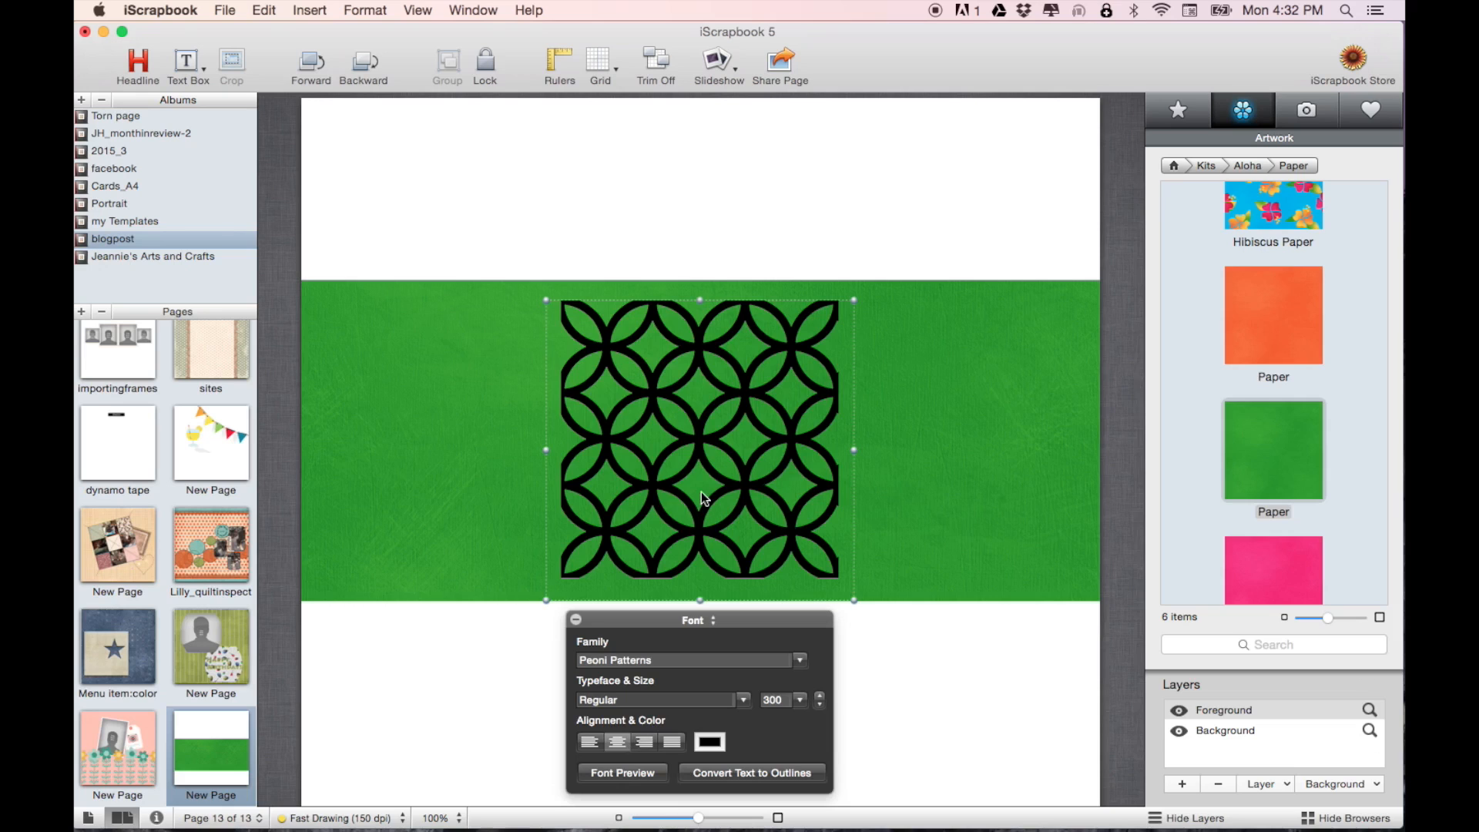
drag(549, 308, 541, 296)
mouse_move(598, 345)
mouse_down()
mouse_move(601, 375)
mouse_move(590, 339)
mouse_up()
drag(690, 297, 688, 290)
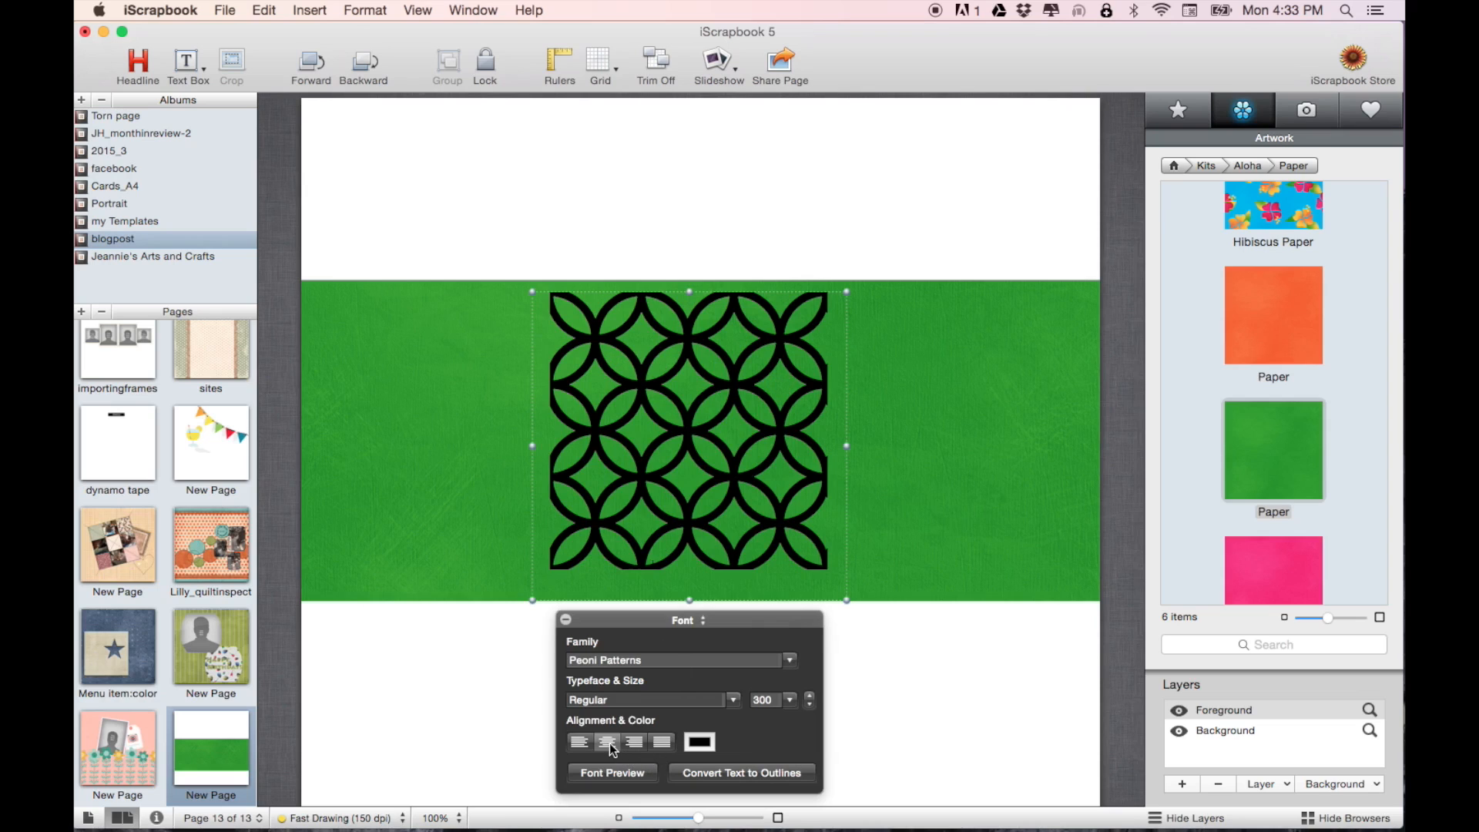
- Convert the pattern text to outlines and accept that it is no longer editable
click(759, 776)
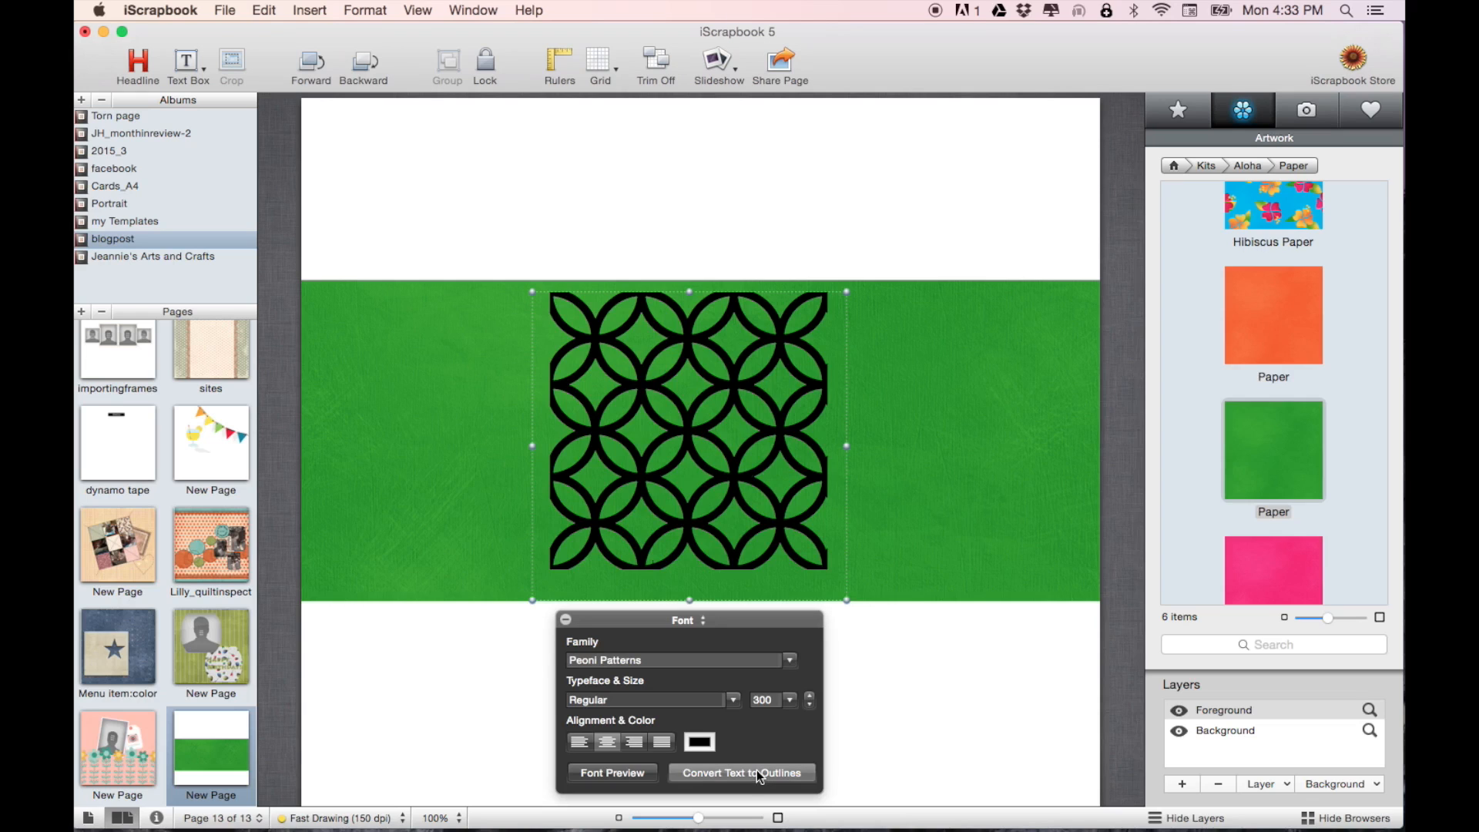
click(759, 774)
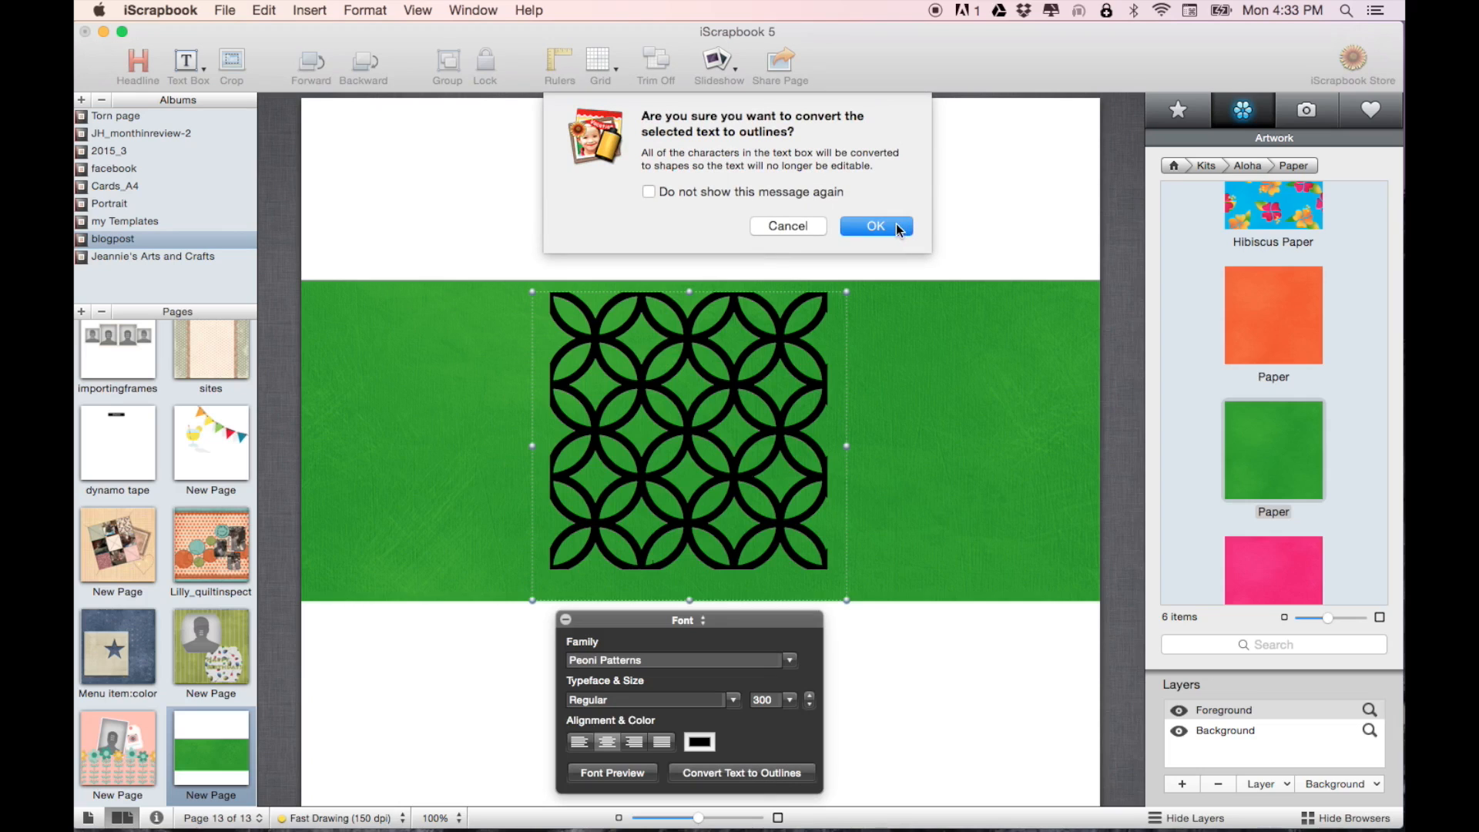
click(876, 225)
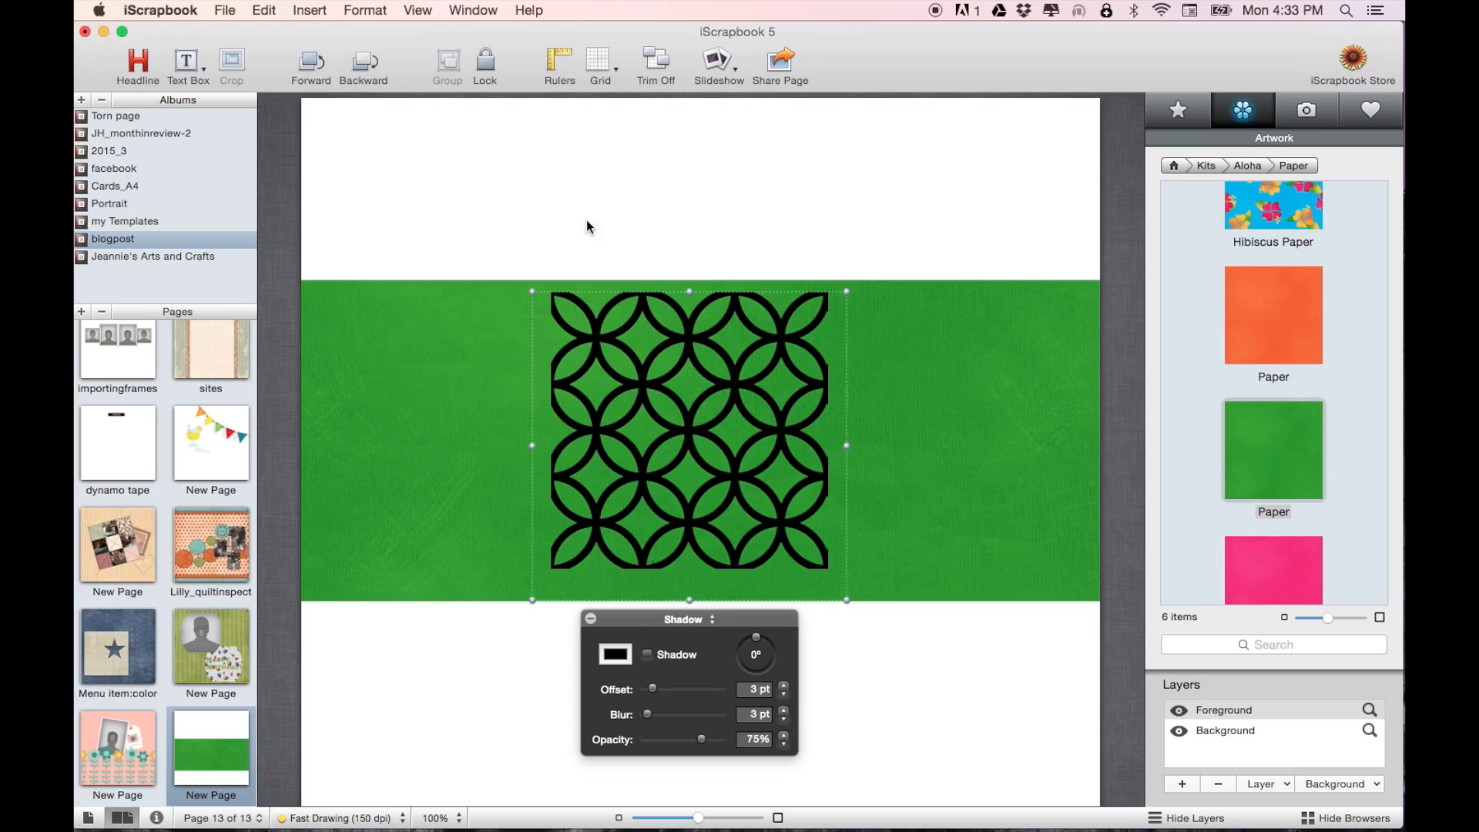
- Define the outlined pattern shape as a placeholder of type Paper
click(371, 13)
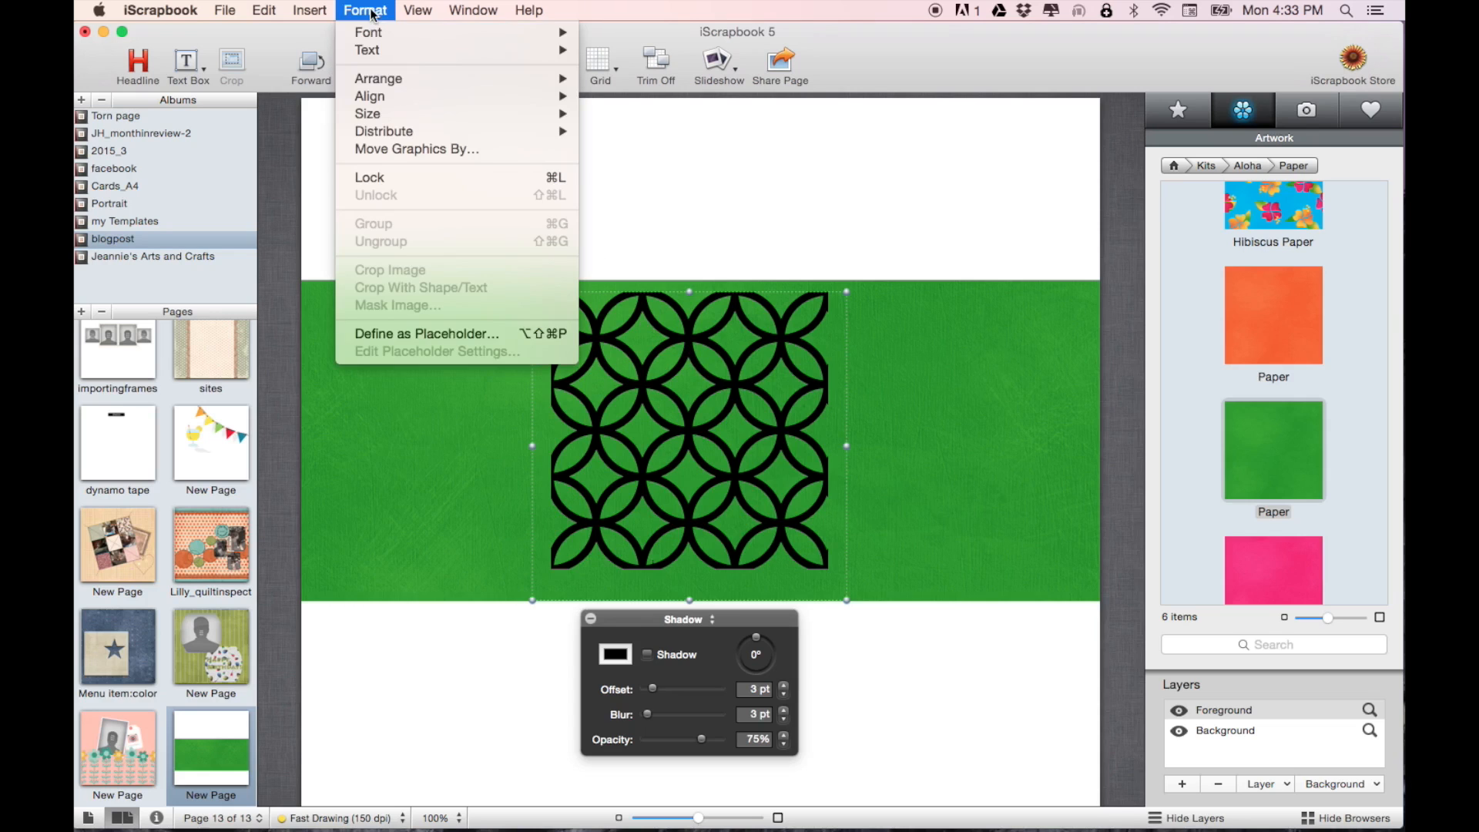
click(414, 333)
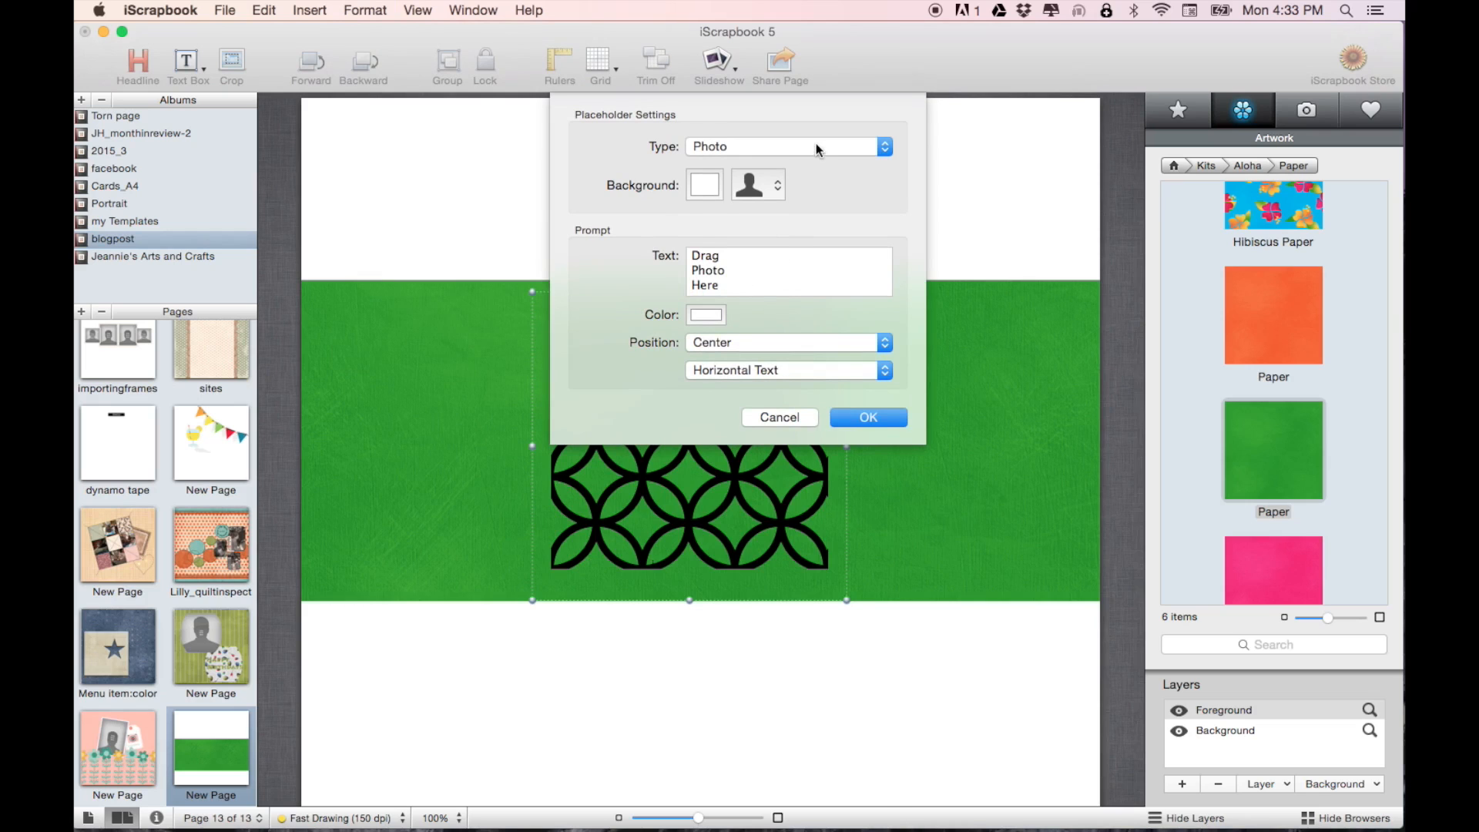
click(816, 145)
click(760, 224)
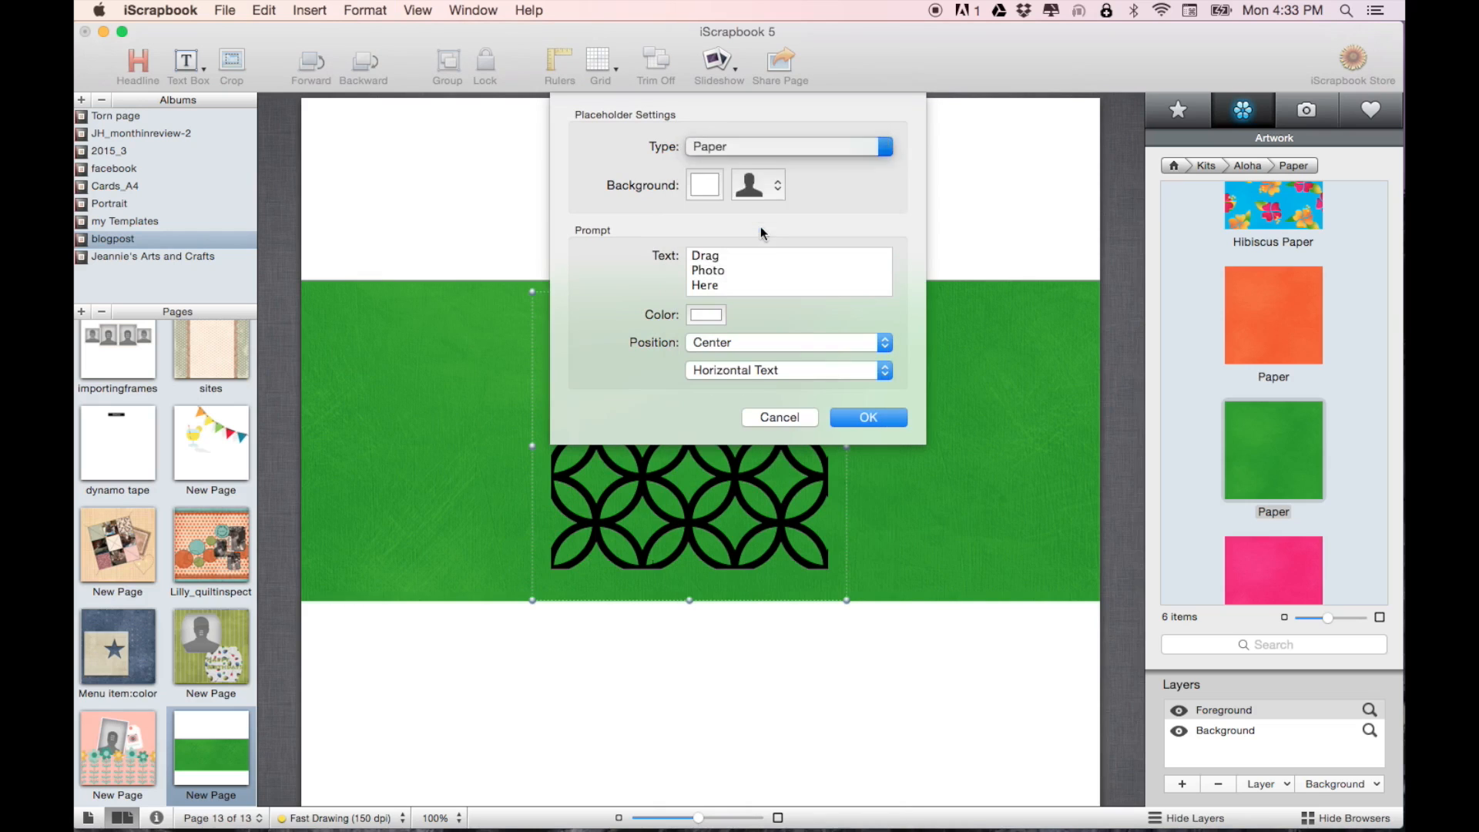
click(870, 421)
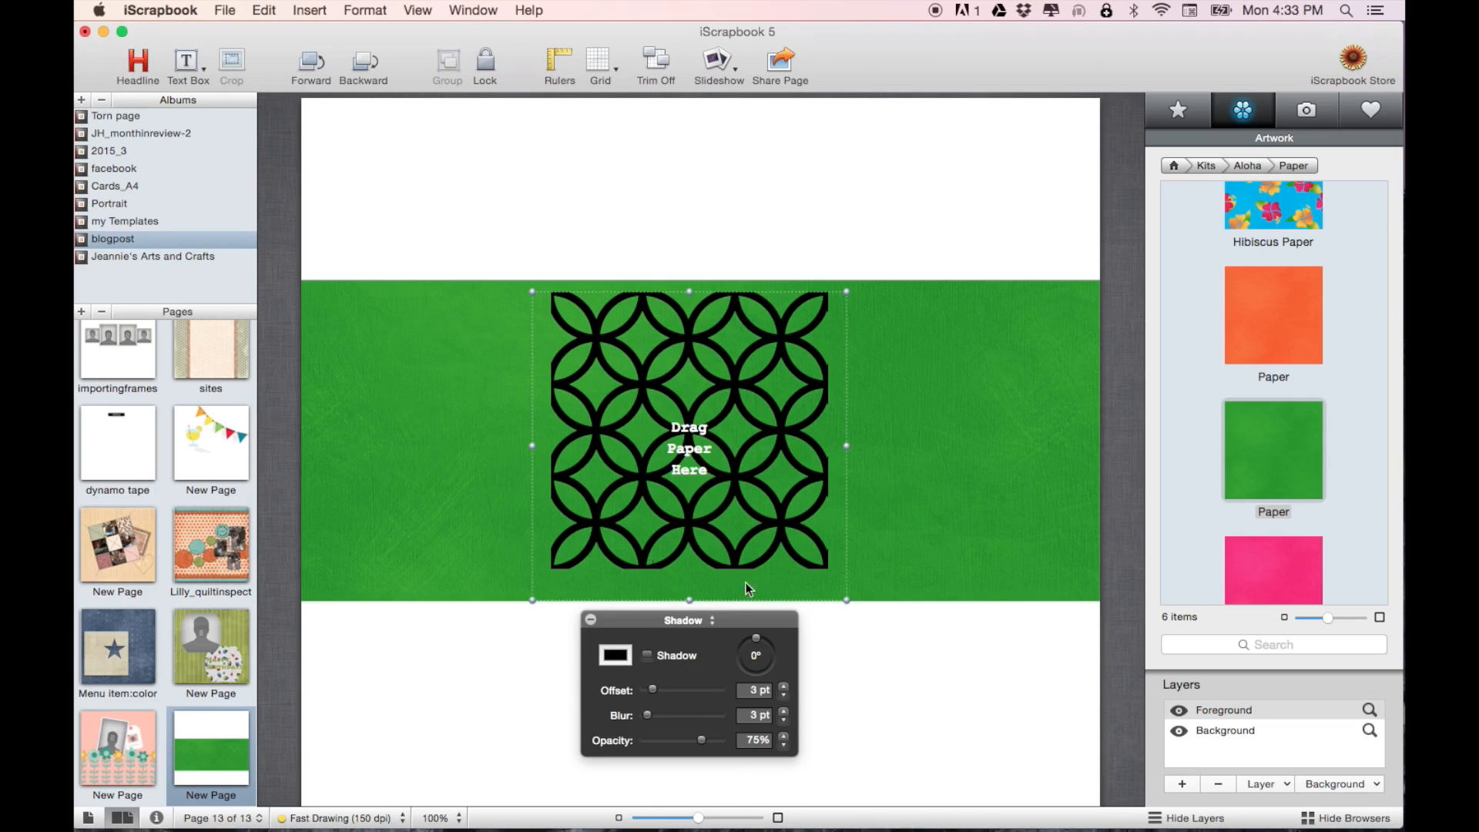
- View the pattern placeholder's stroke and fill color settings, leaving them as they are, and deselect it
click(689, 621)
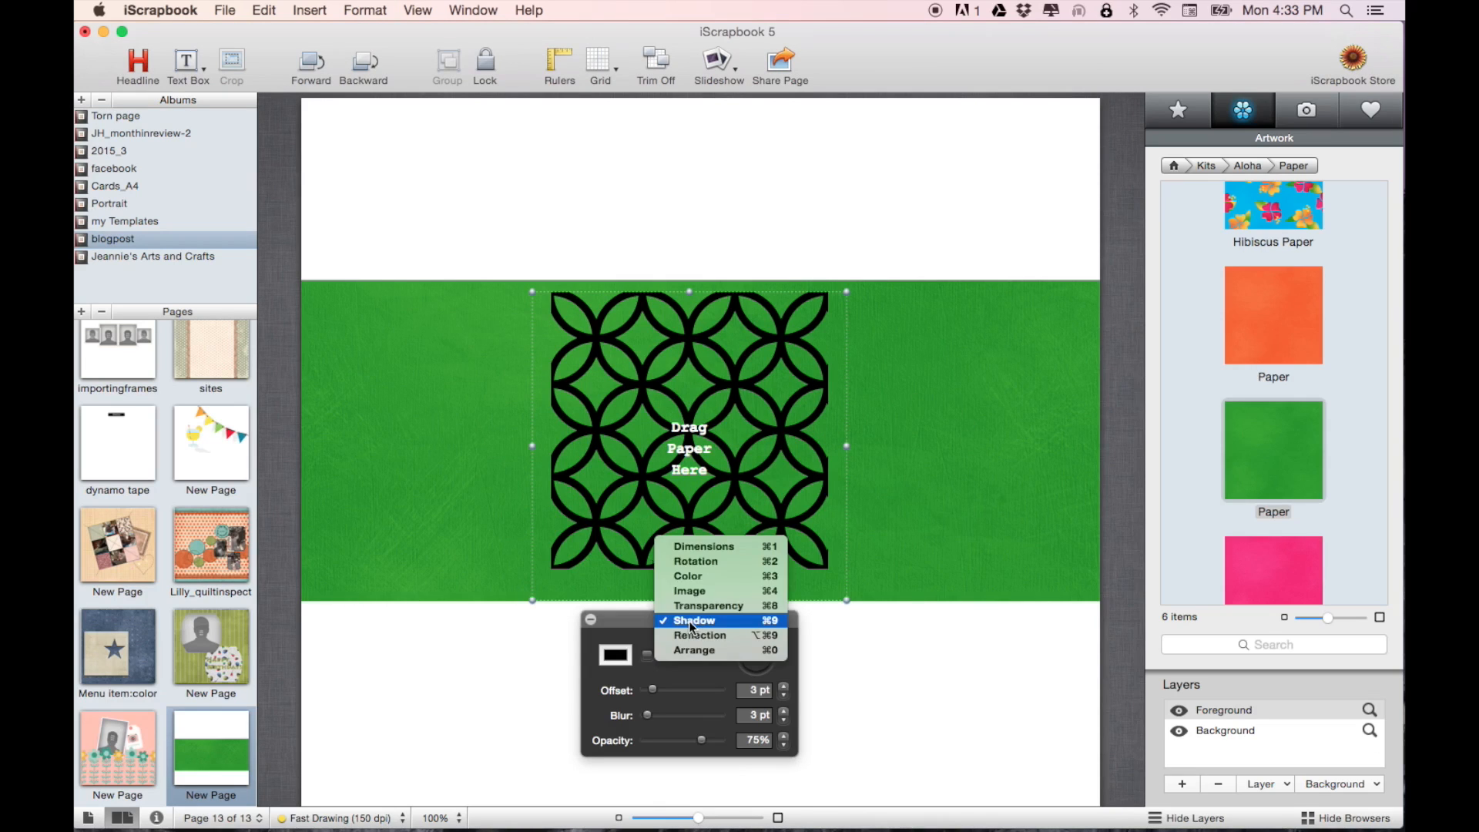
click(690, 579)
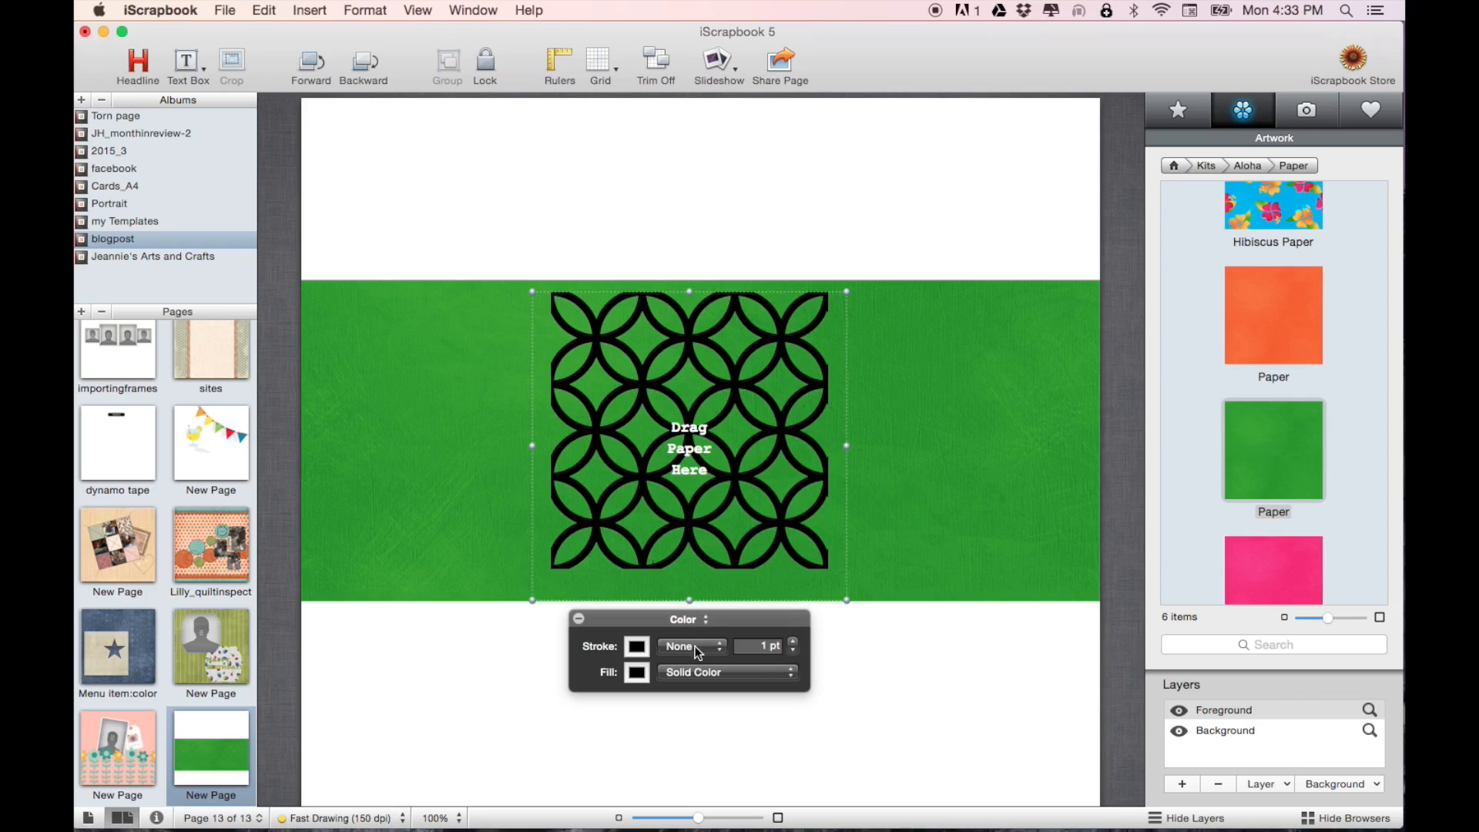
click(912, 662)
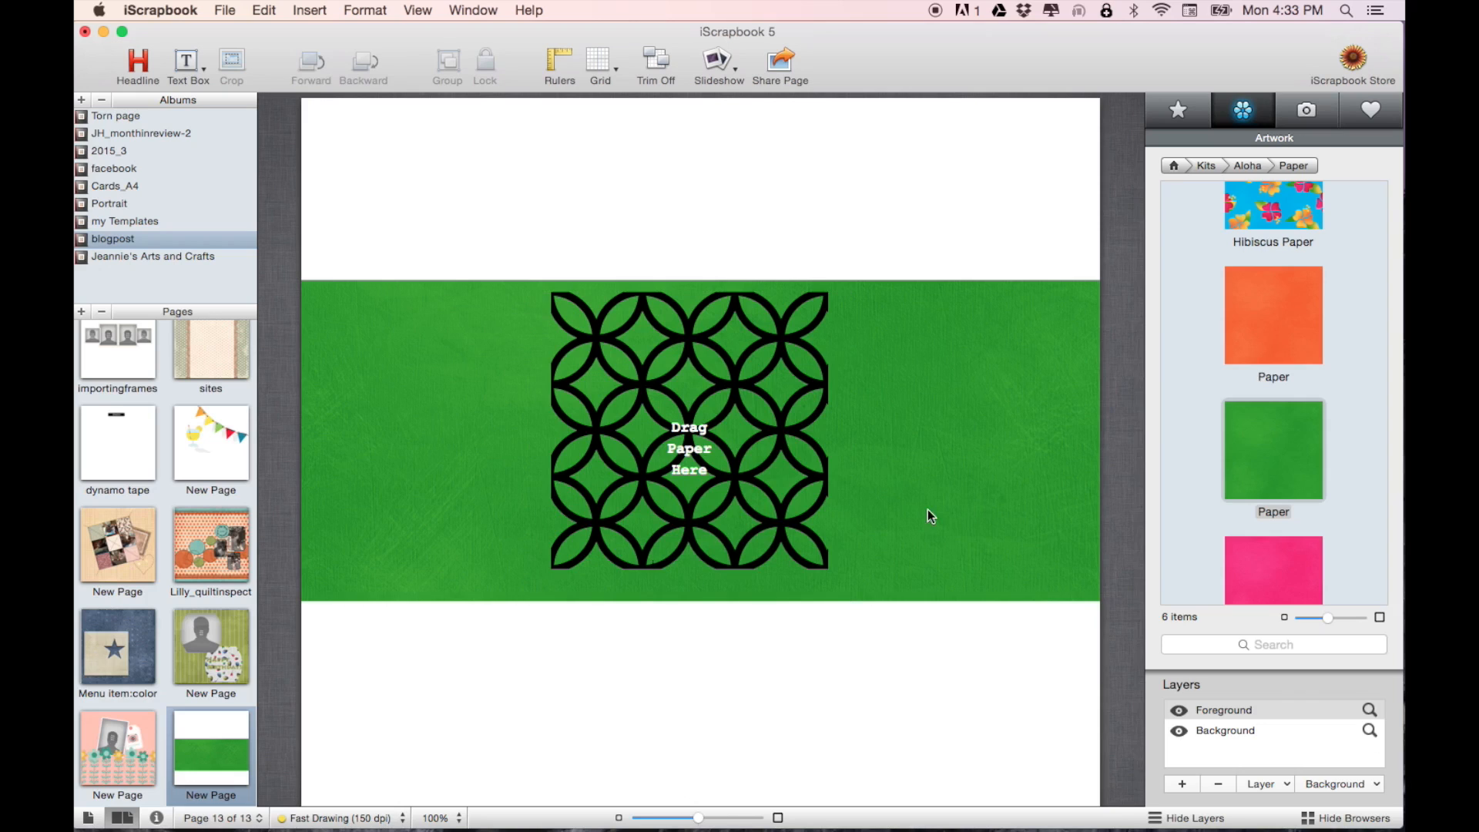
- Move the green paper strip down the page so it lies below the pattern
click(1288, 448)
click(912, 412)
drag(912, 413, 909, 715)
- Fill the pattern placeholder with the green Aloha paper and accept the default crop
click(801, 382)
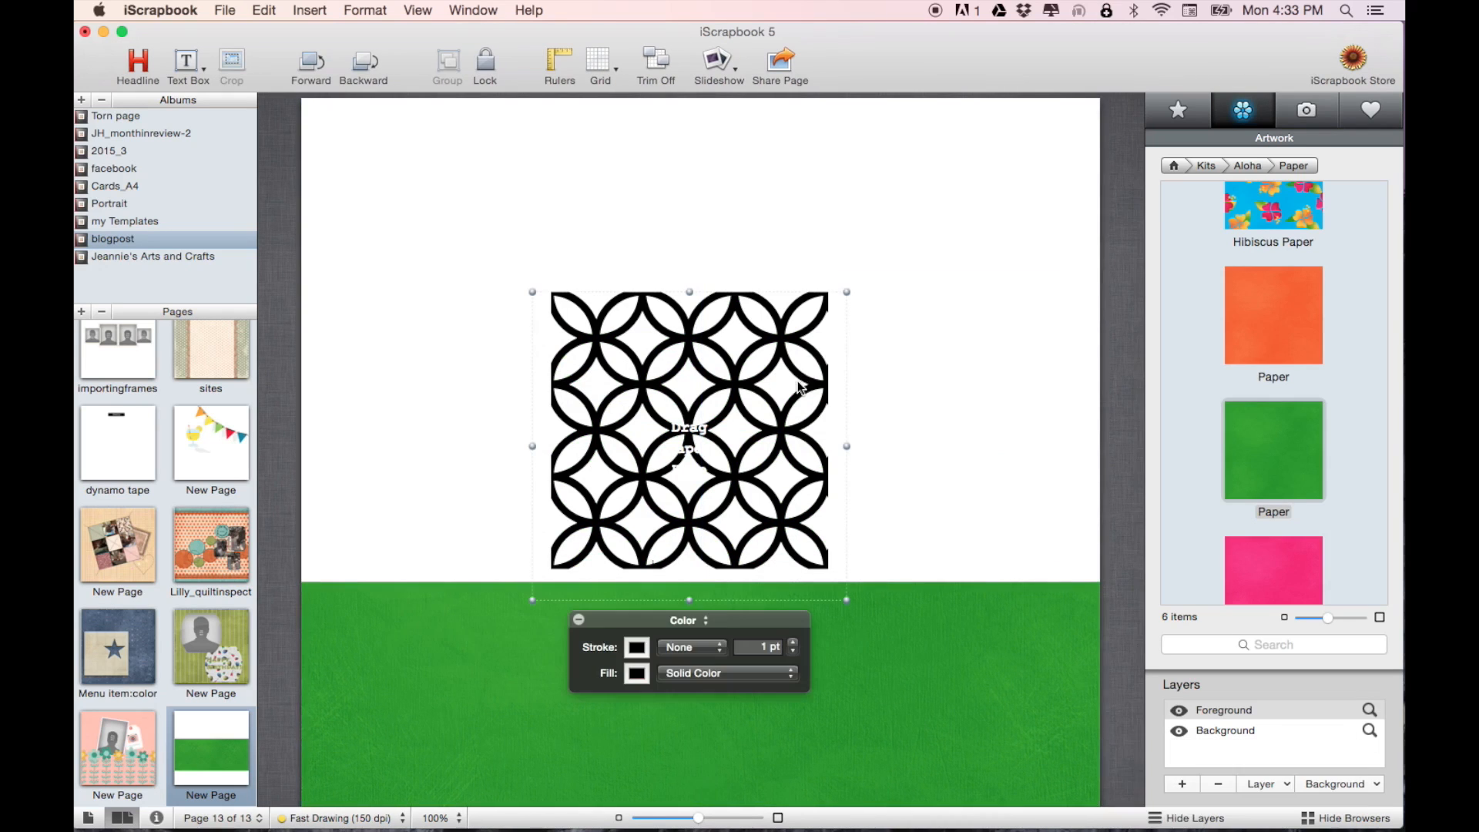
click(1030, 350)
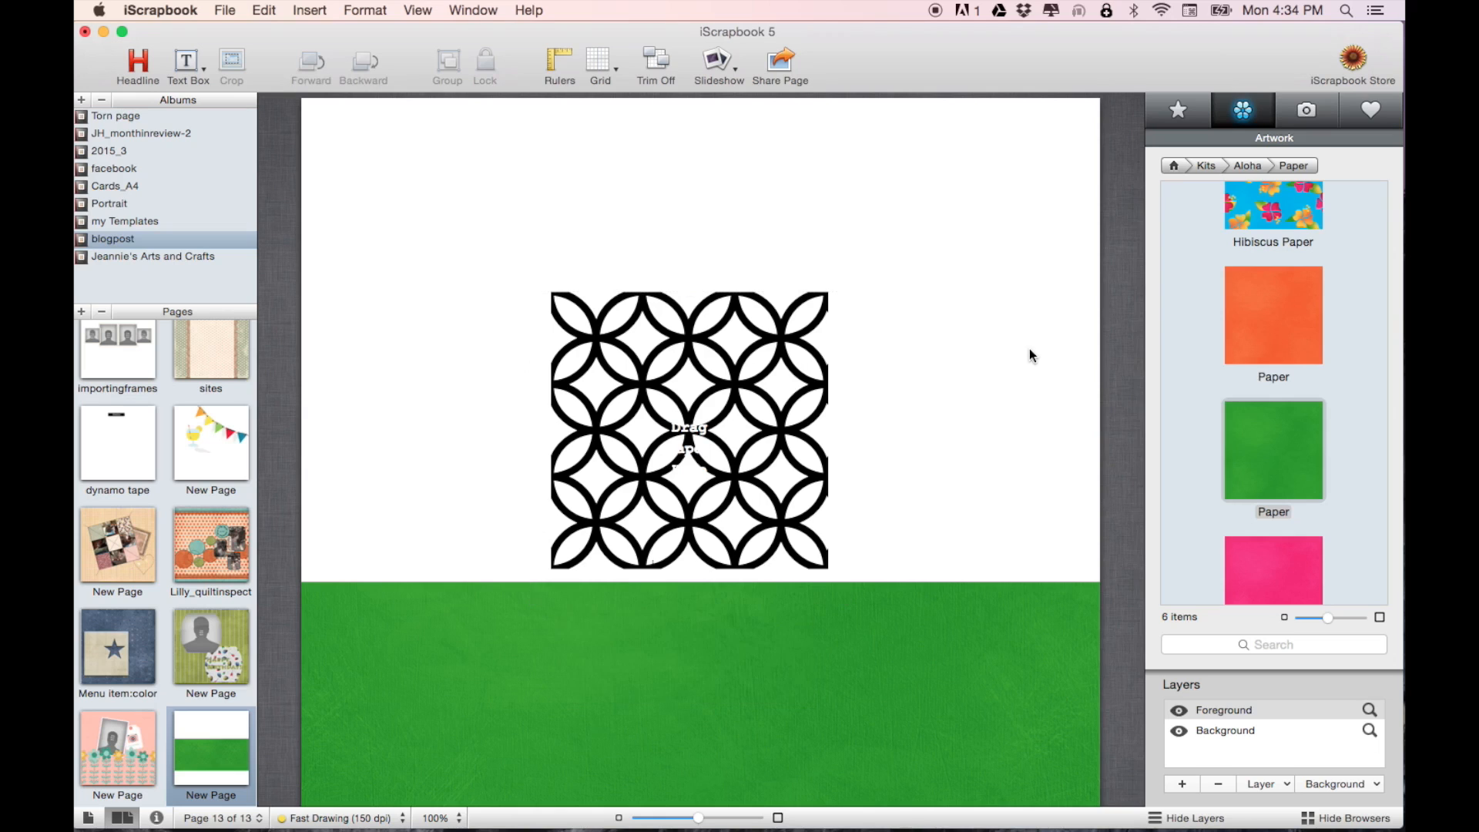
click(816, 359)
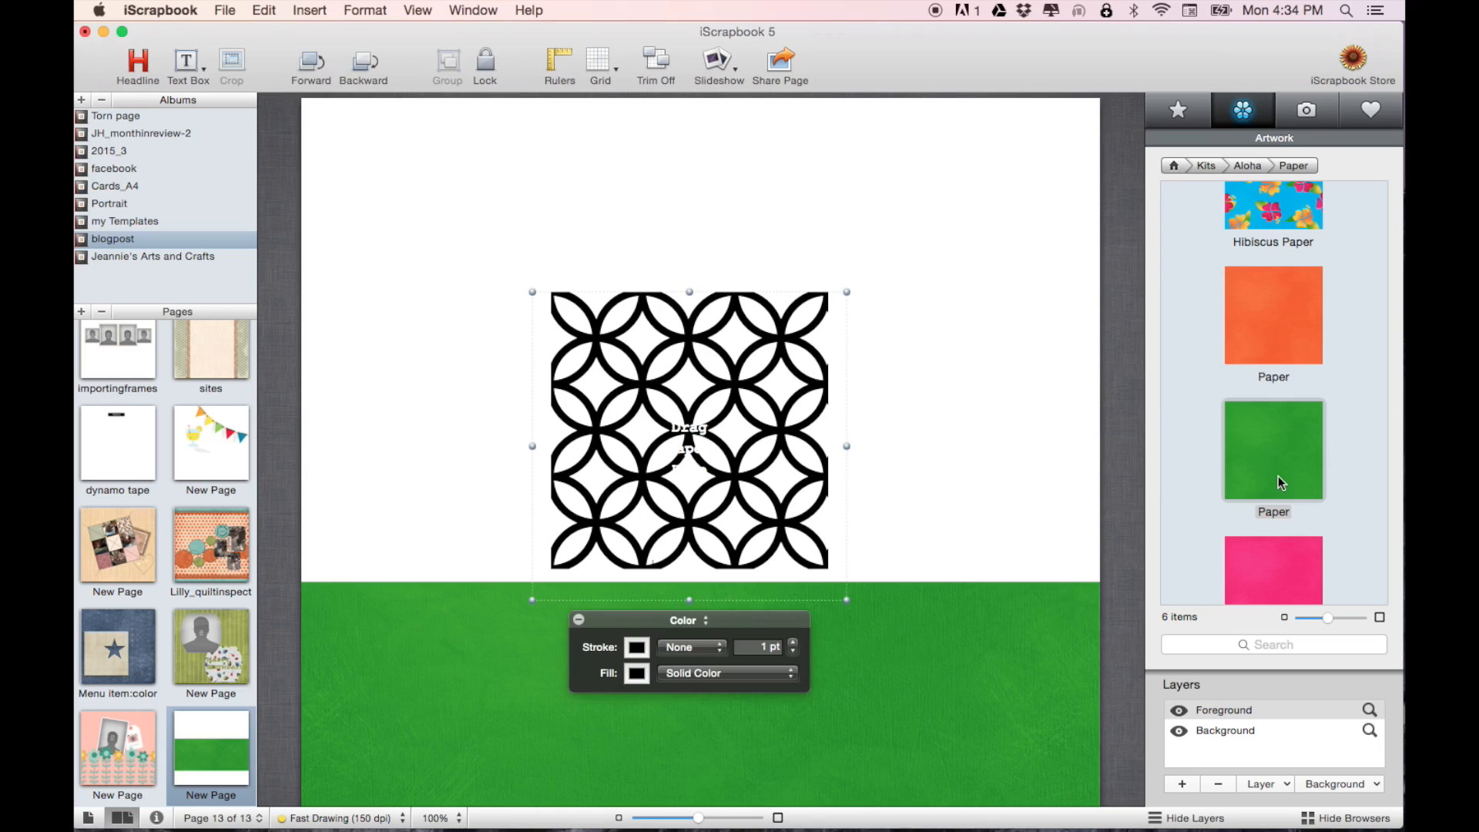
drag(1277, 476, 691, 438)
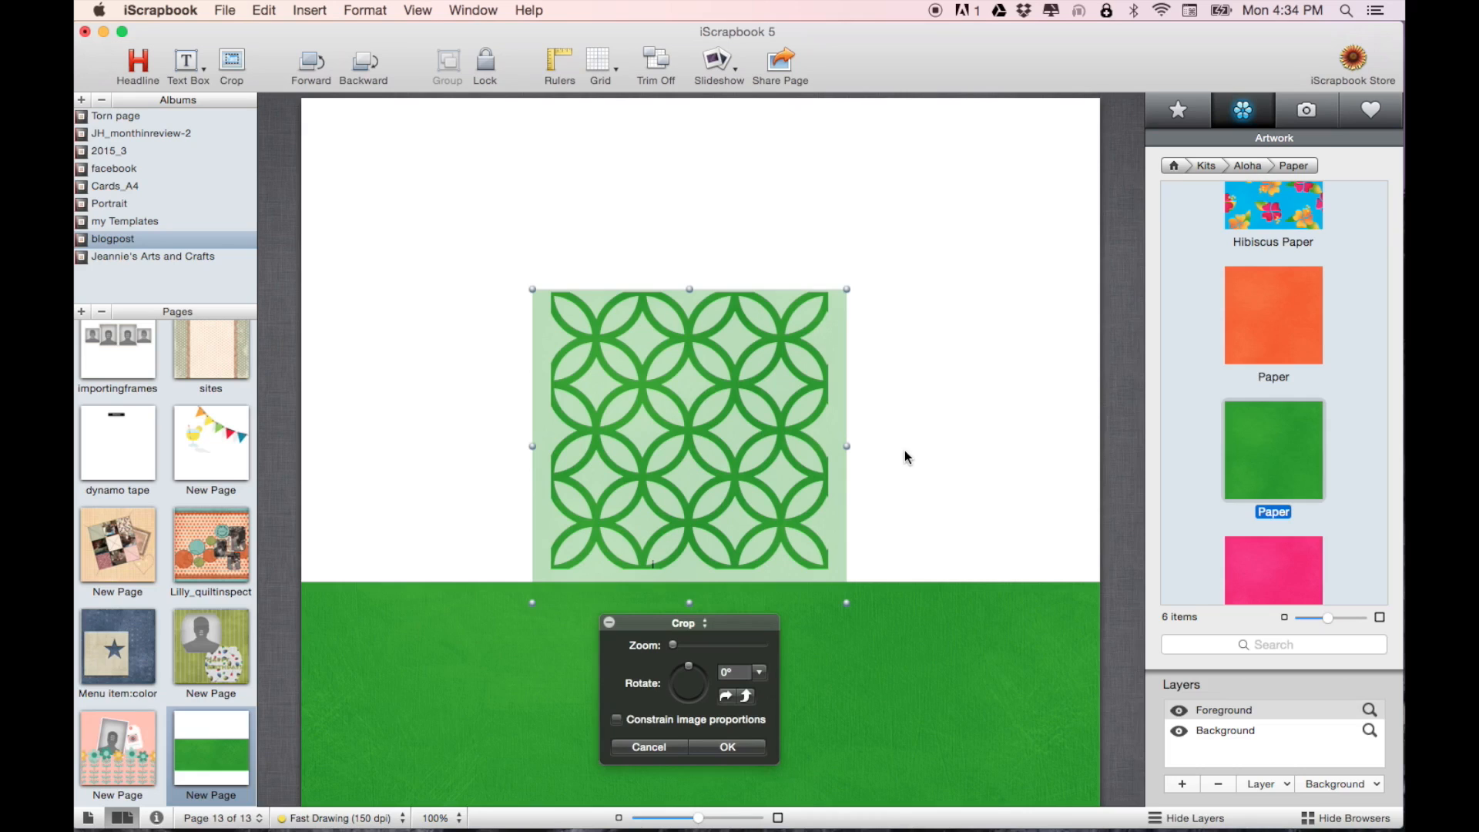
click(728, 747)
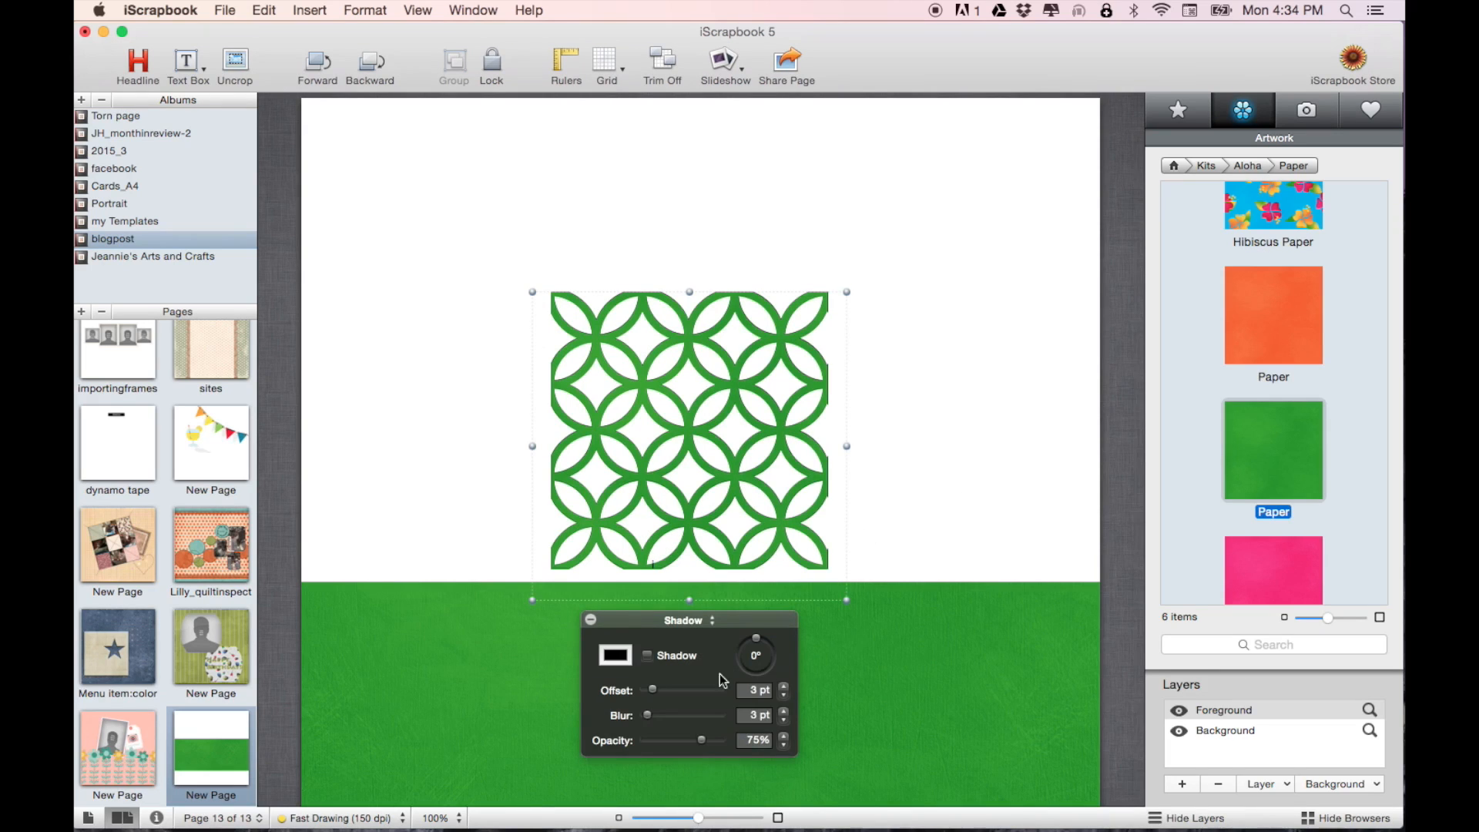
- Turn on the pattern's shadow and color it a darker shade of the green sampled from the paper strip
click(649, 657)
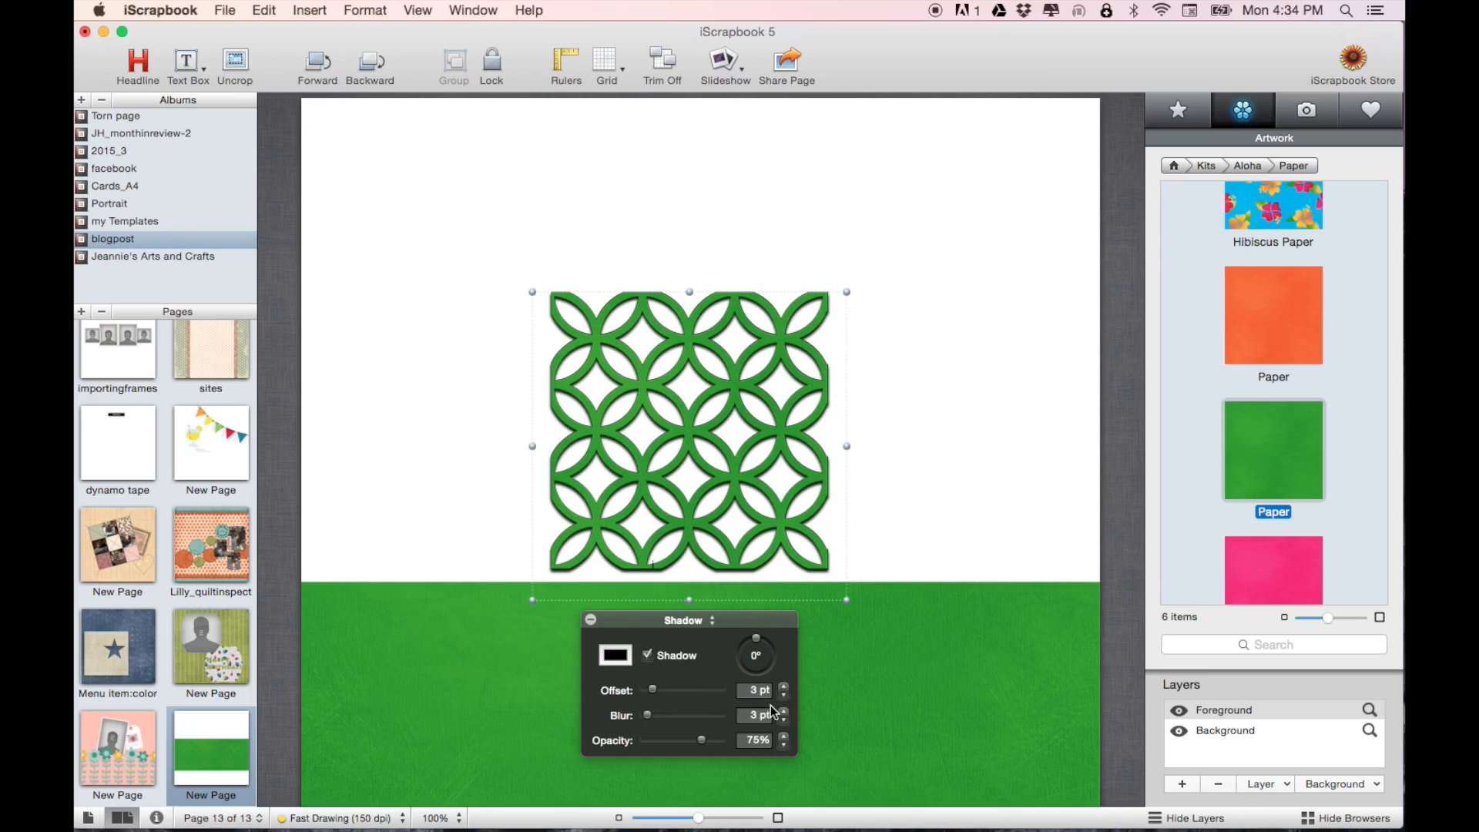
click(616, 655)
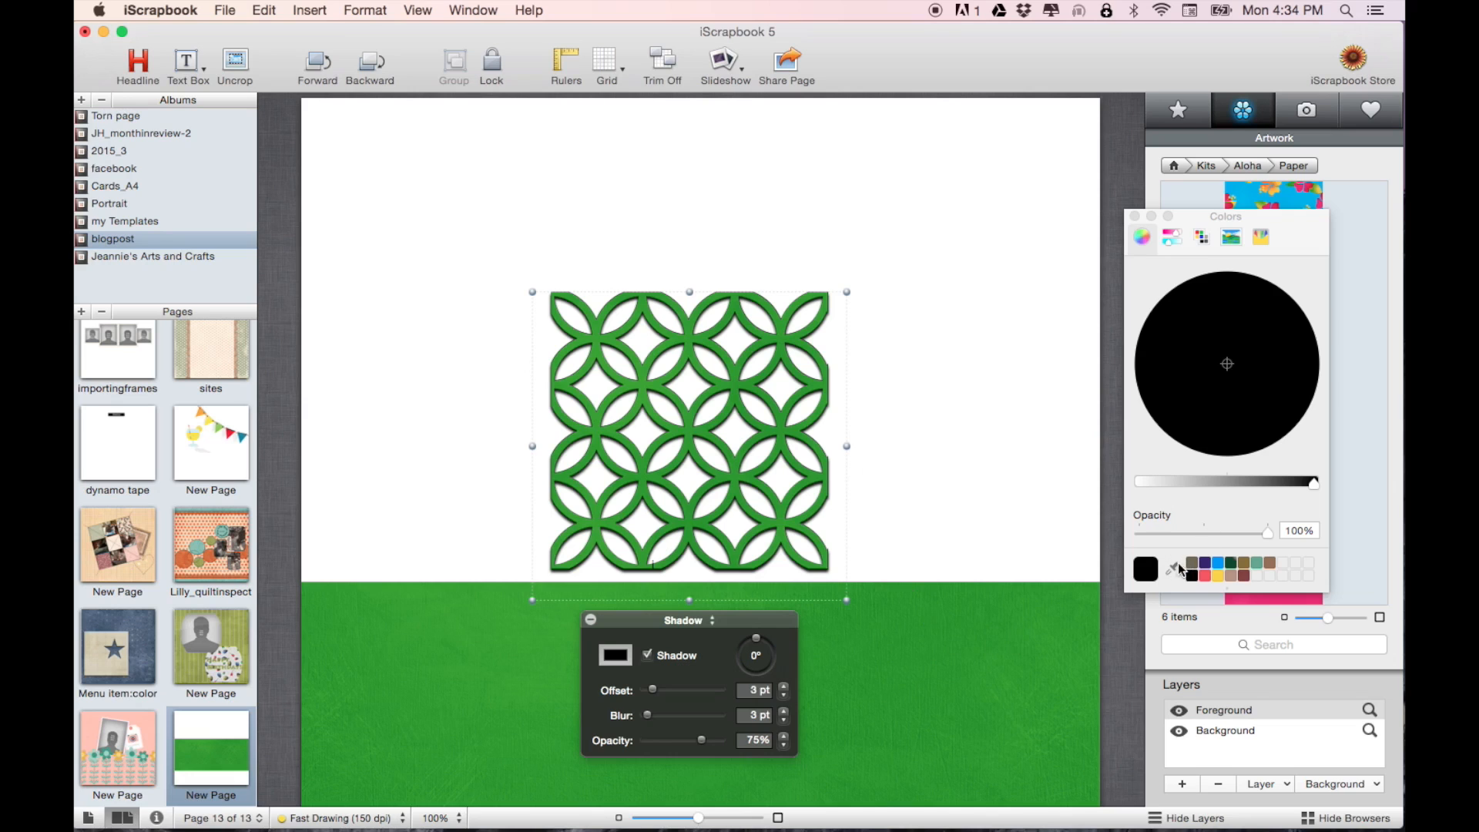
click(1172, 568)
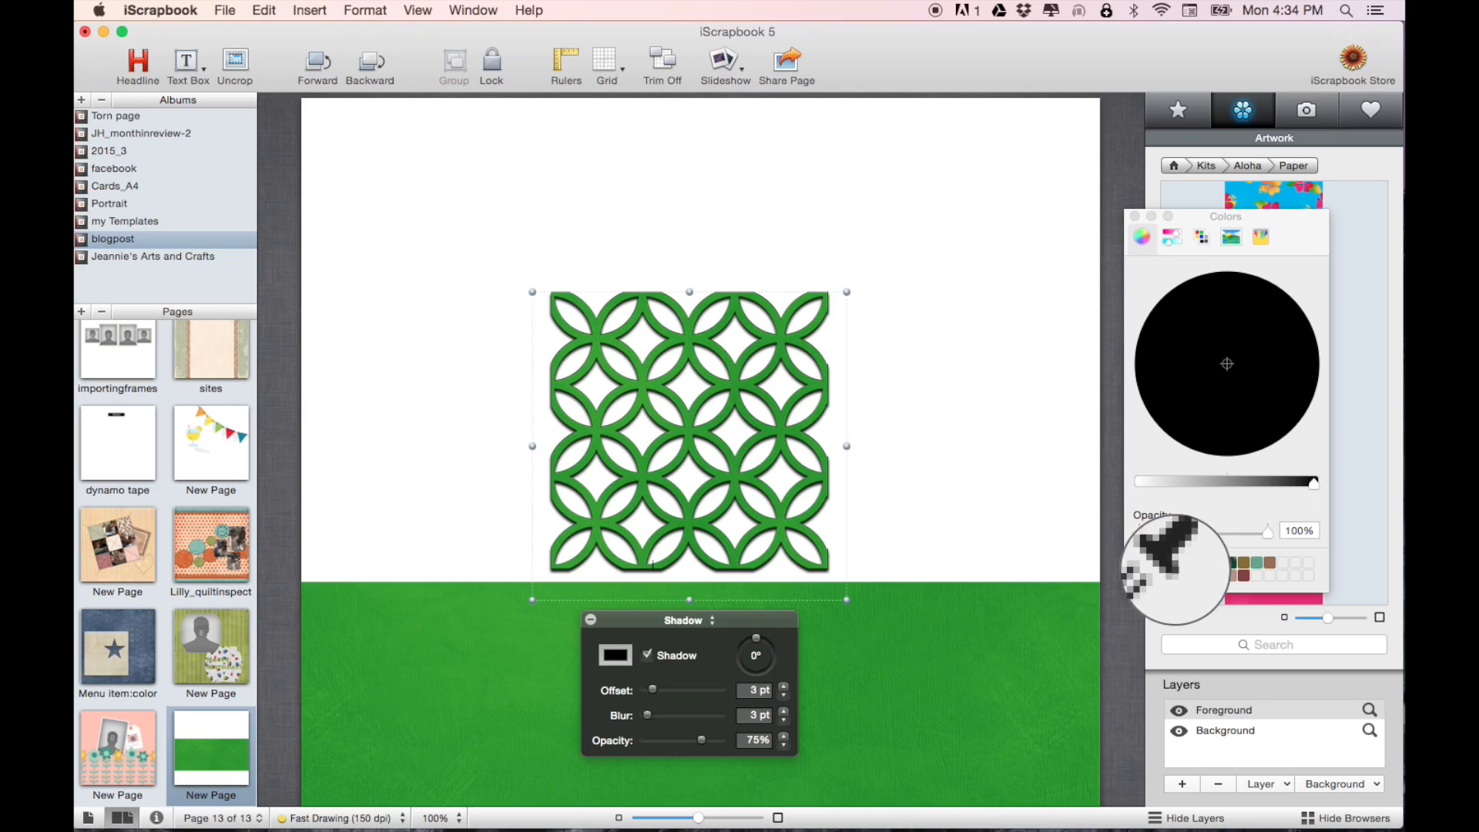
click(971, 687)
drag(1218, 482, 1250, 482)
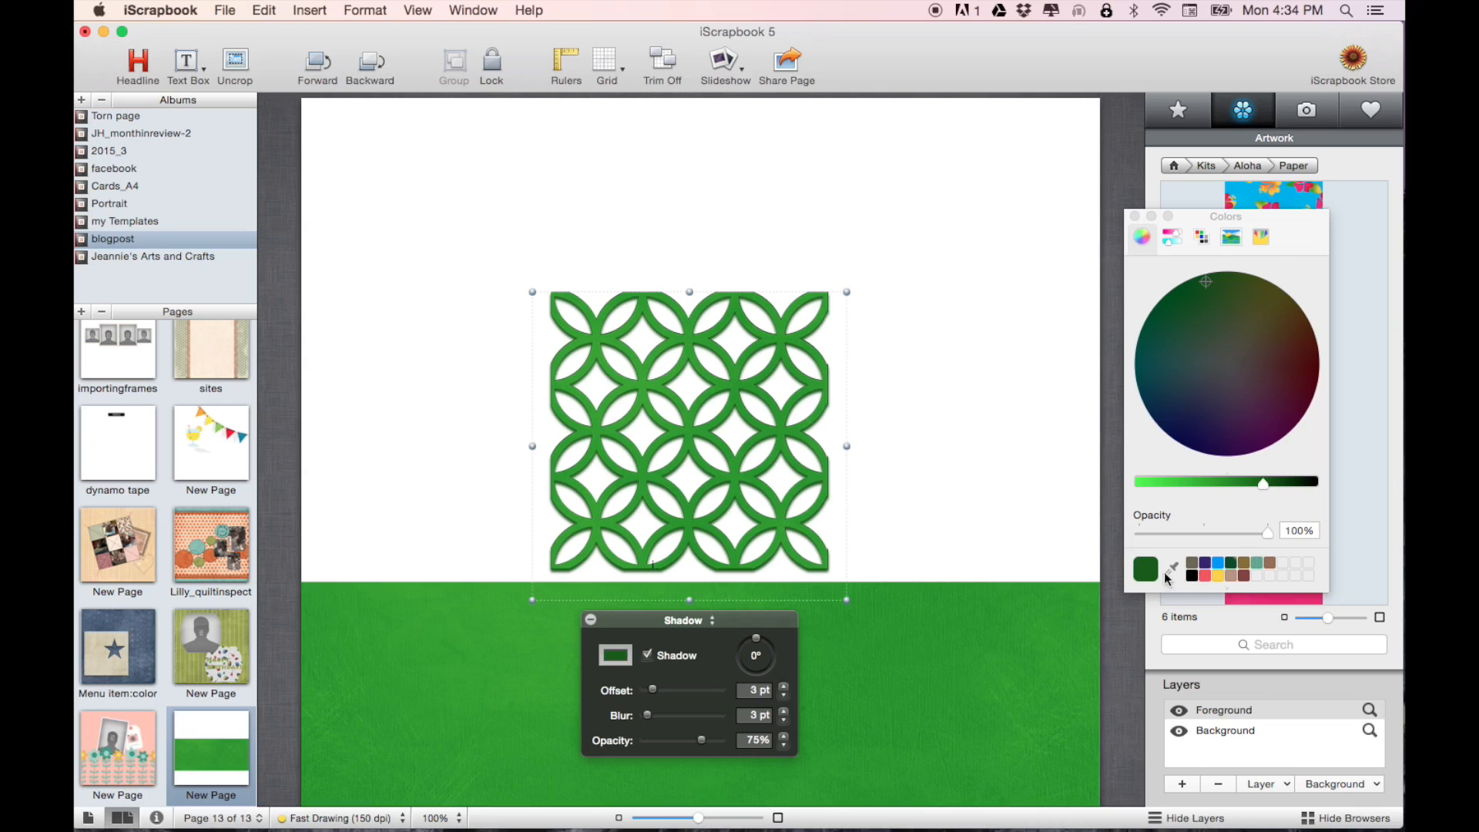
- Reduce the pattern's shadow to a 2 pt offset, 2 pt blur and 49% opacity
click(621, 659)
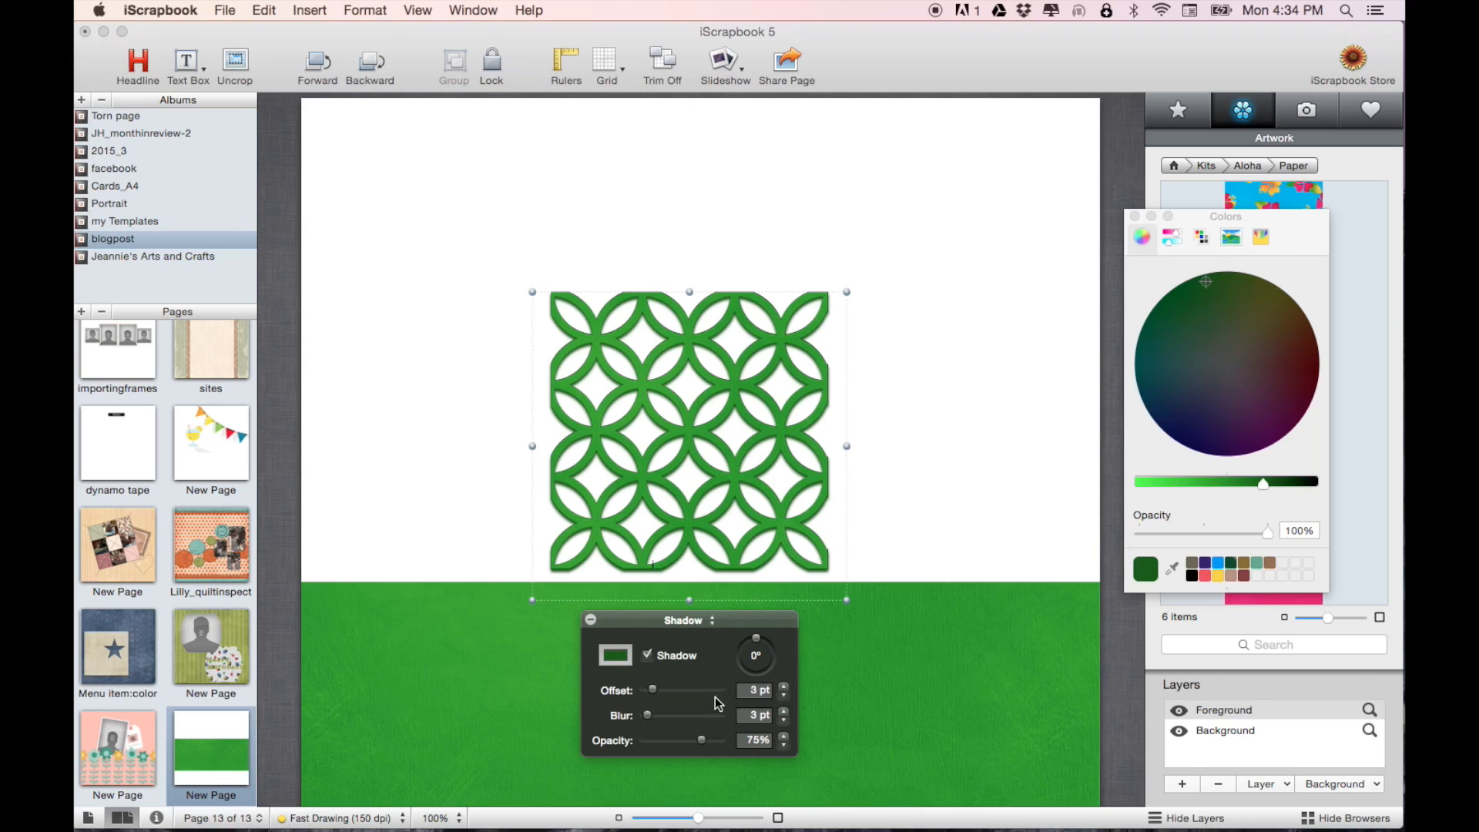
click(784, 696)
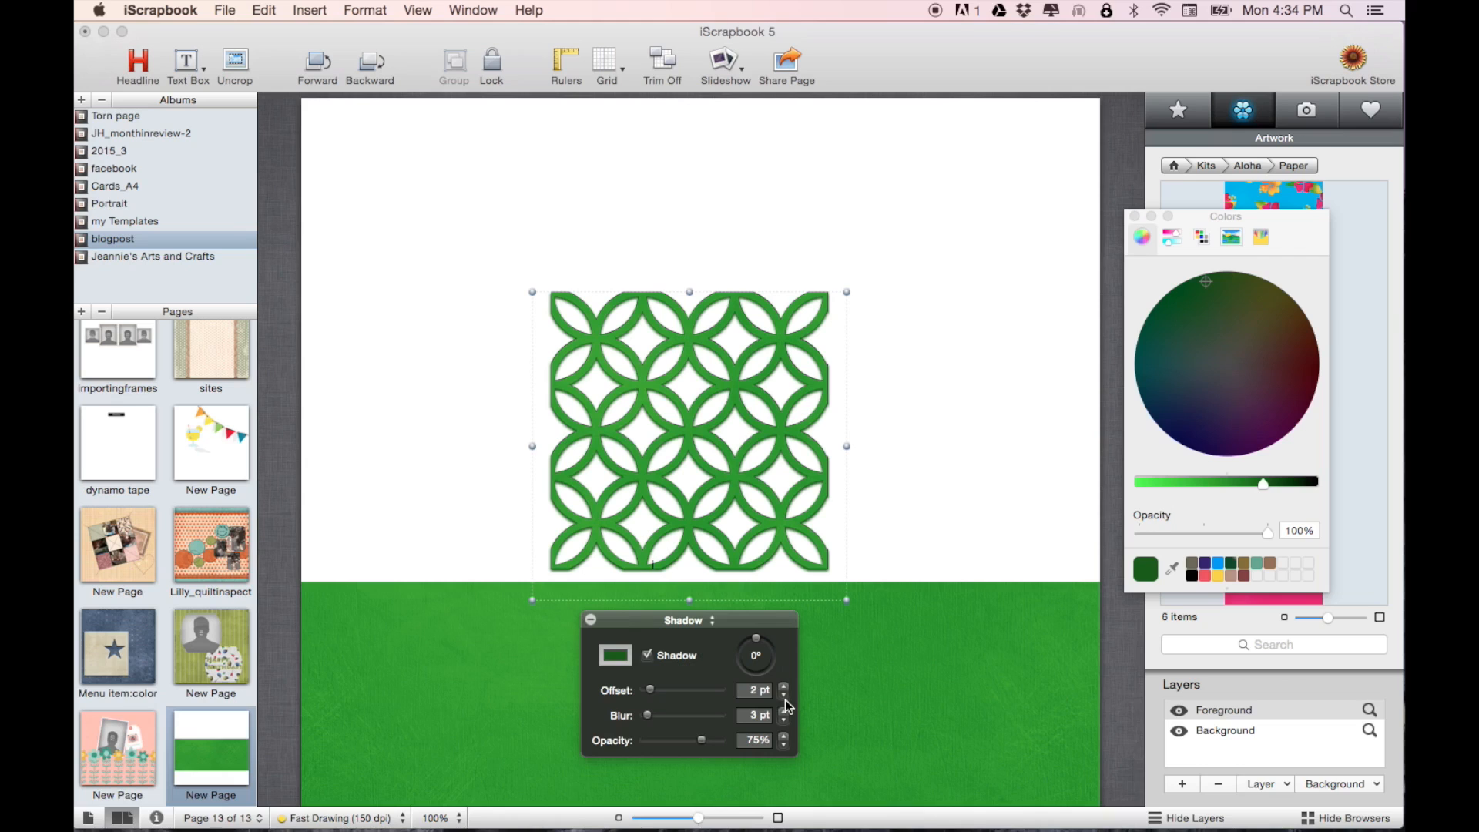
click(784, 698)
click(784, 687)
click(784, 722)
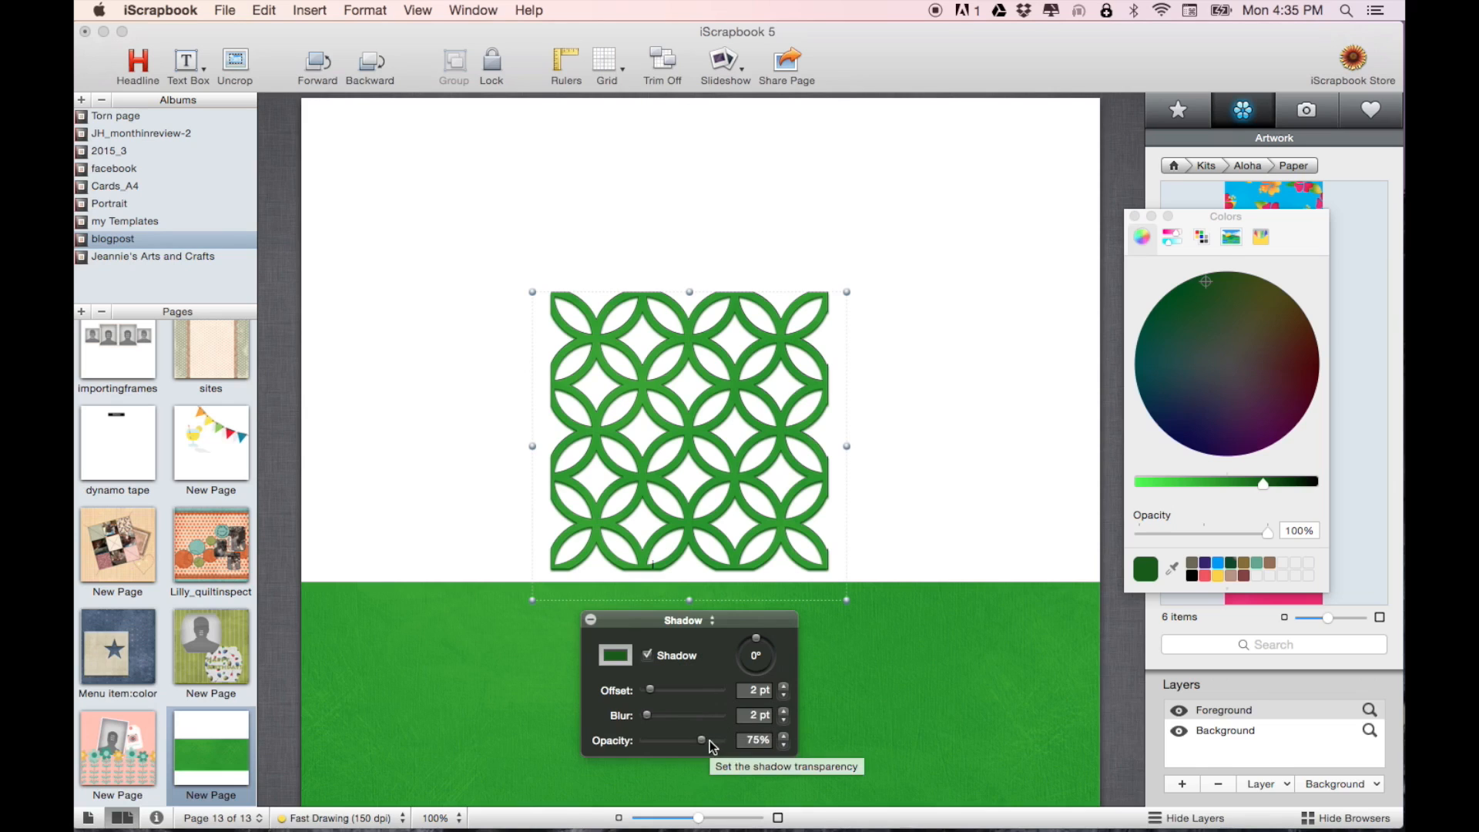
drag(702, 741, 683, 742)
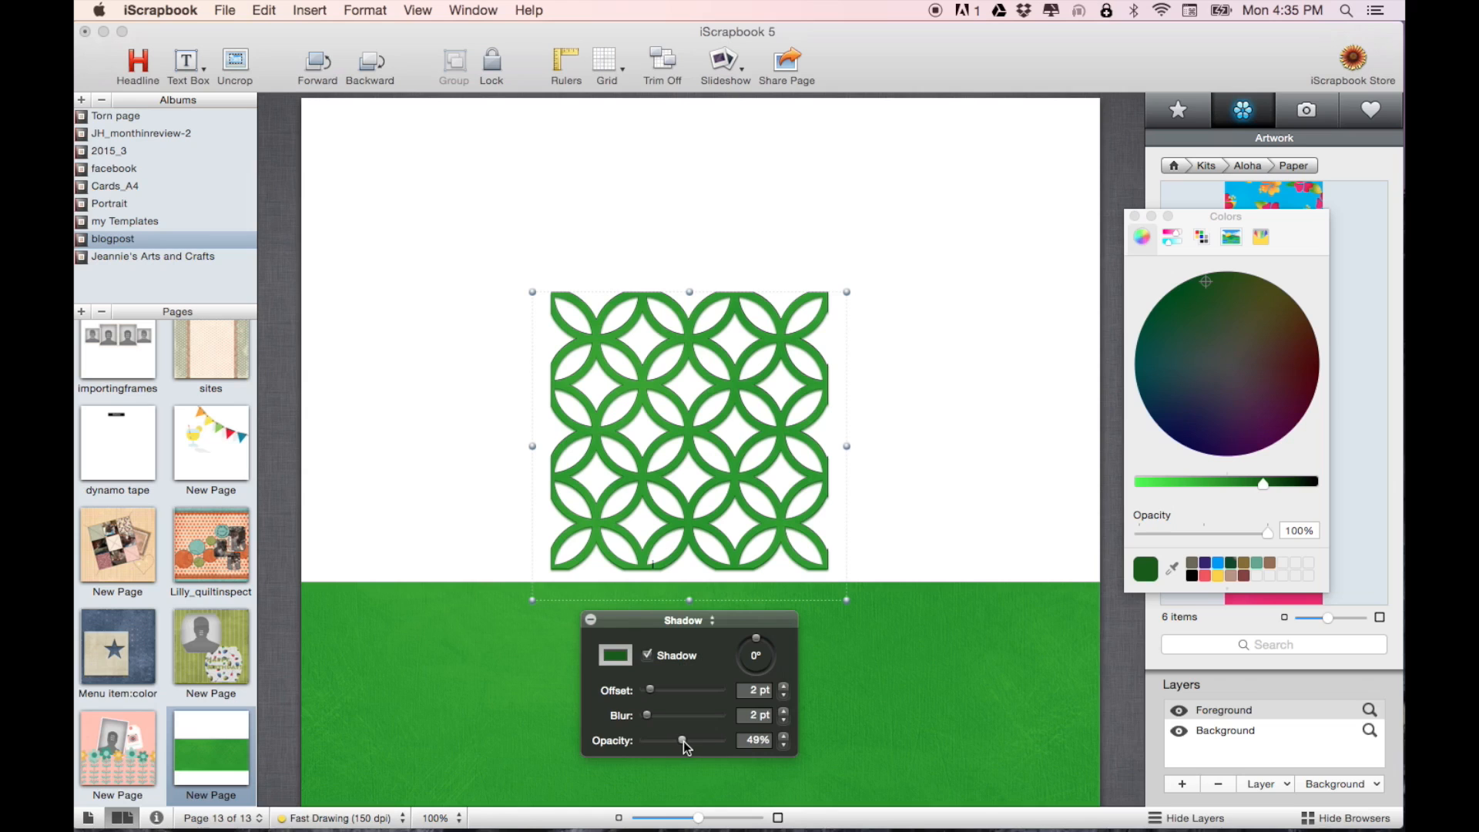
- Move the green paper strip up behind the pattern and shift the pattern to the left edge of the page
click(959, 490)
drag(898, 649, 900, 343)
drag(804, 381, 556, 381)
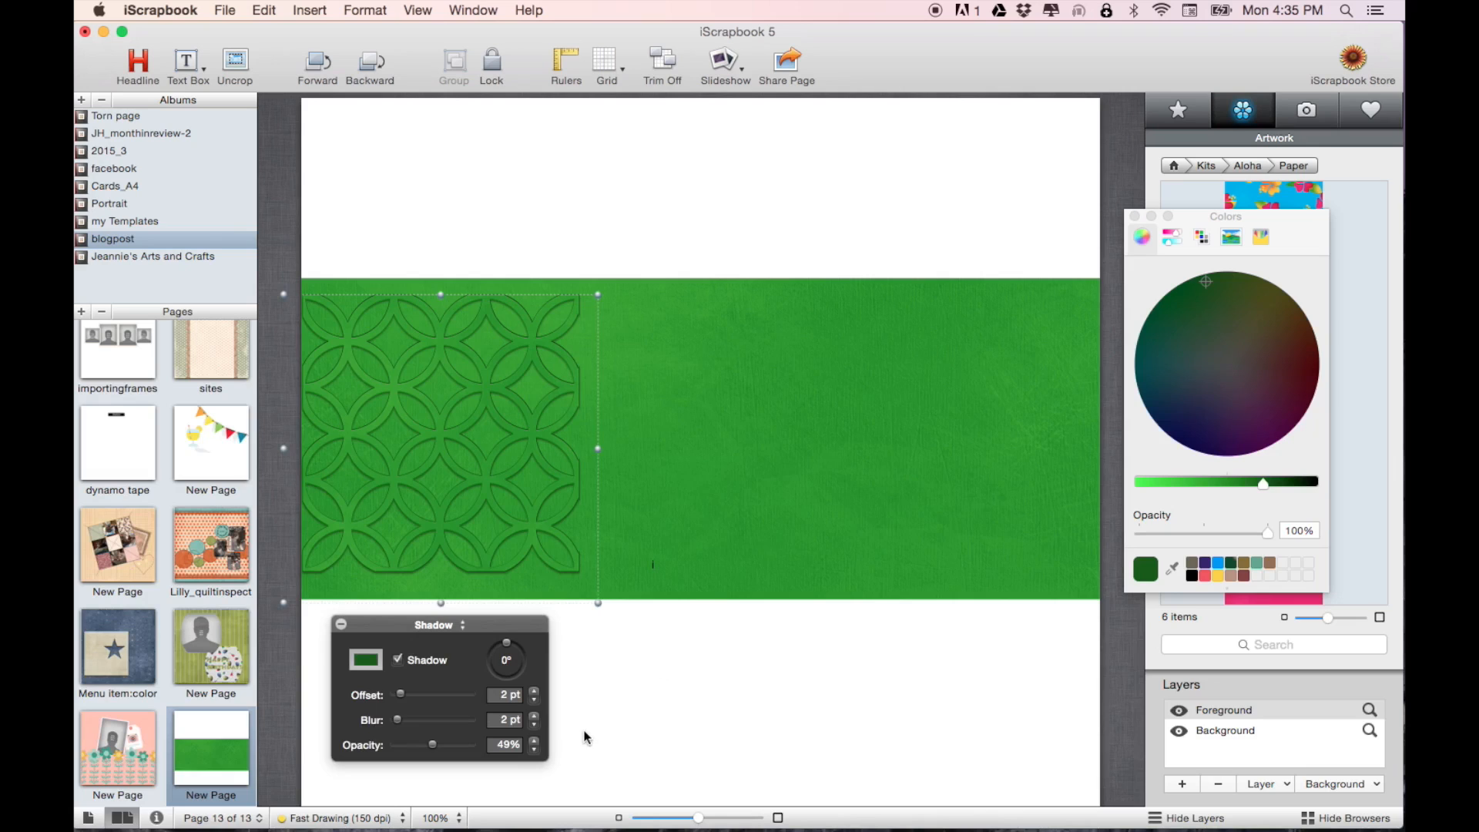
- Soften the pattern's shadow to a 1 pt offset, 1 pt blur and 20% opacity, and deselect the pattern
click(534, 700)
drag(432, 746, 395, 749)
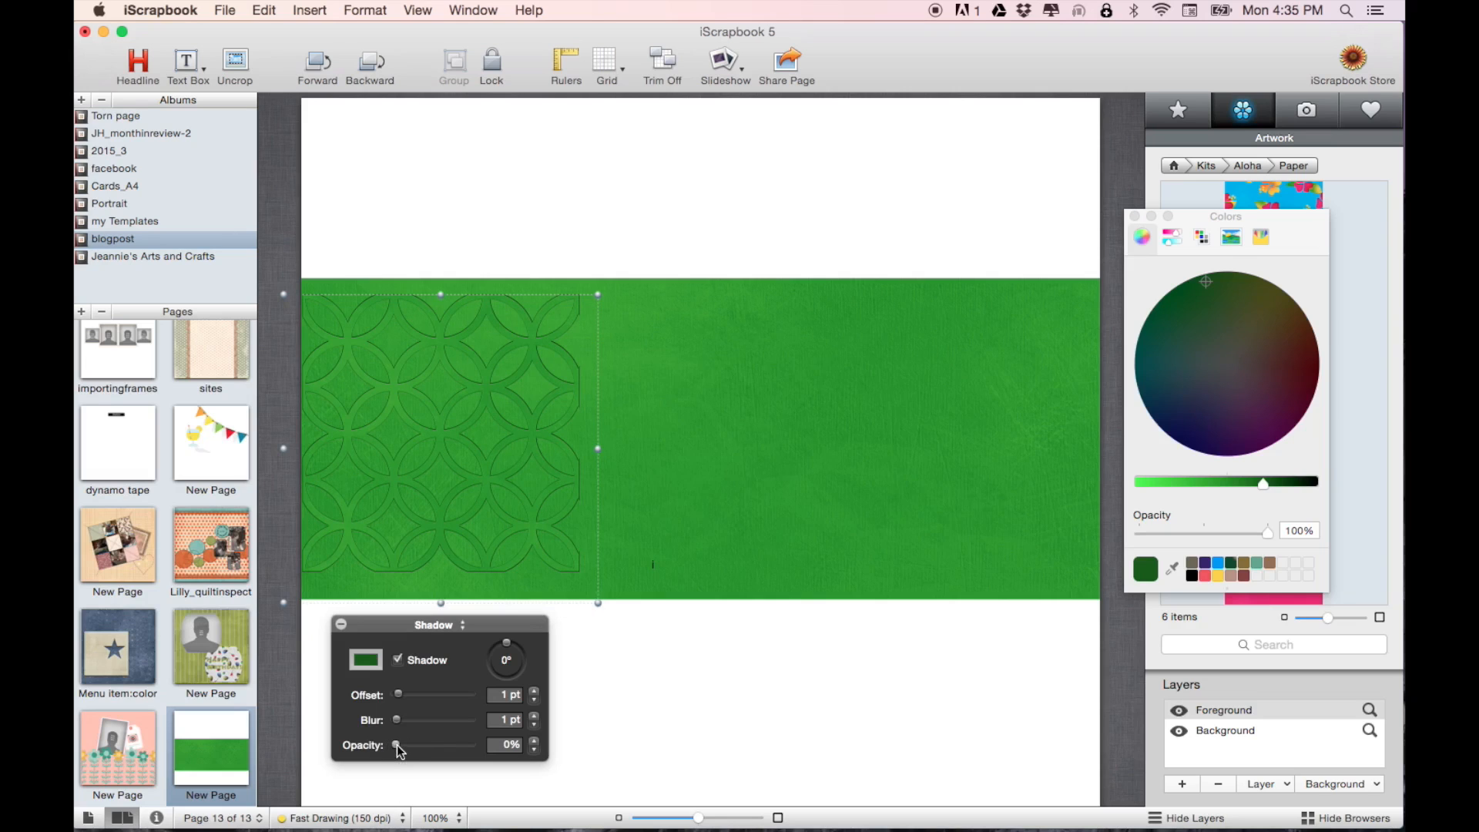
drag(396, 745, 401, 744)
mouse_move(400, 743)
mouse_down()
mouse_move(432, 746)
mouse_move(400, 740)
mouse_up()
mouse_move(398, 746)
mouse_down()
mouse_move(483, 745)
mouse_move(410, 742)
mouse_up()
click(687, 668)
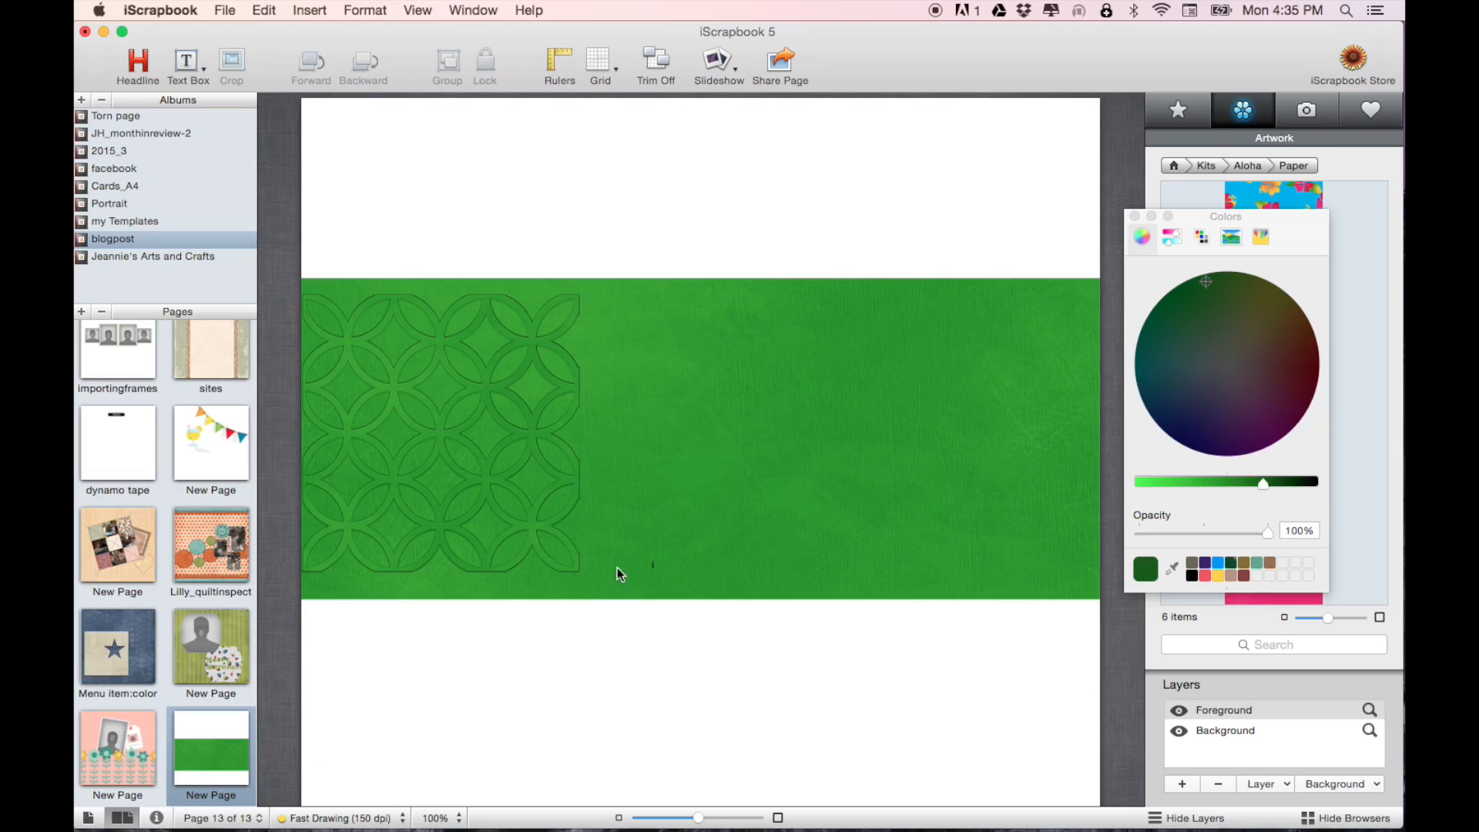
- Duplicate the pattern and align the copy against the original's right edge so the circles join seamlessly
click(571, 521)
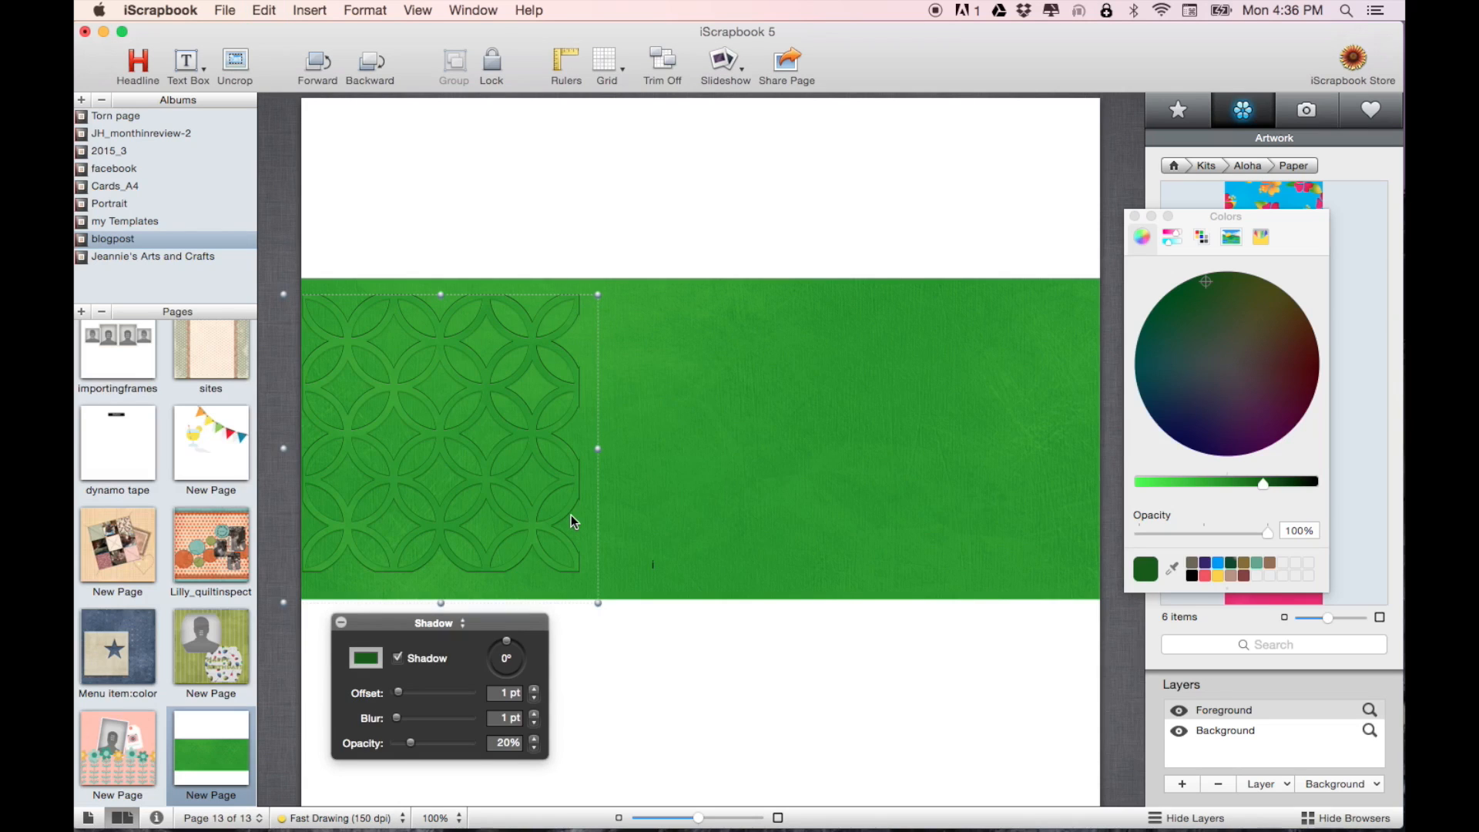
drag(571, 515, 839, 505)
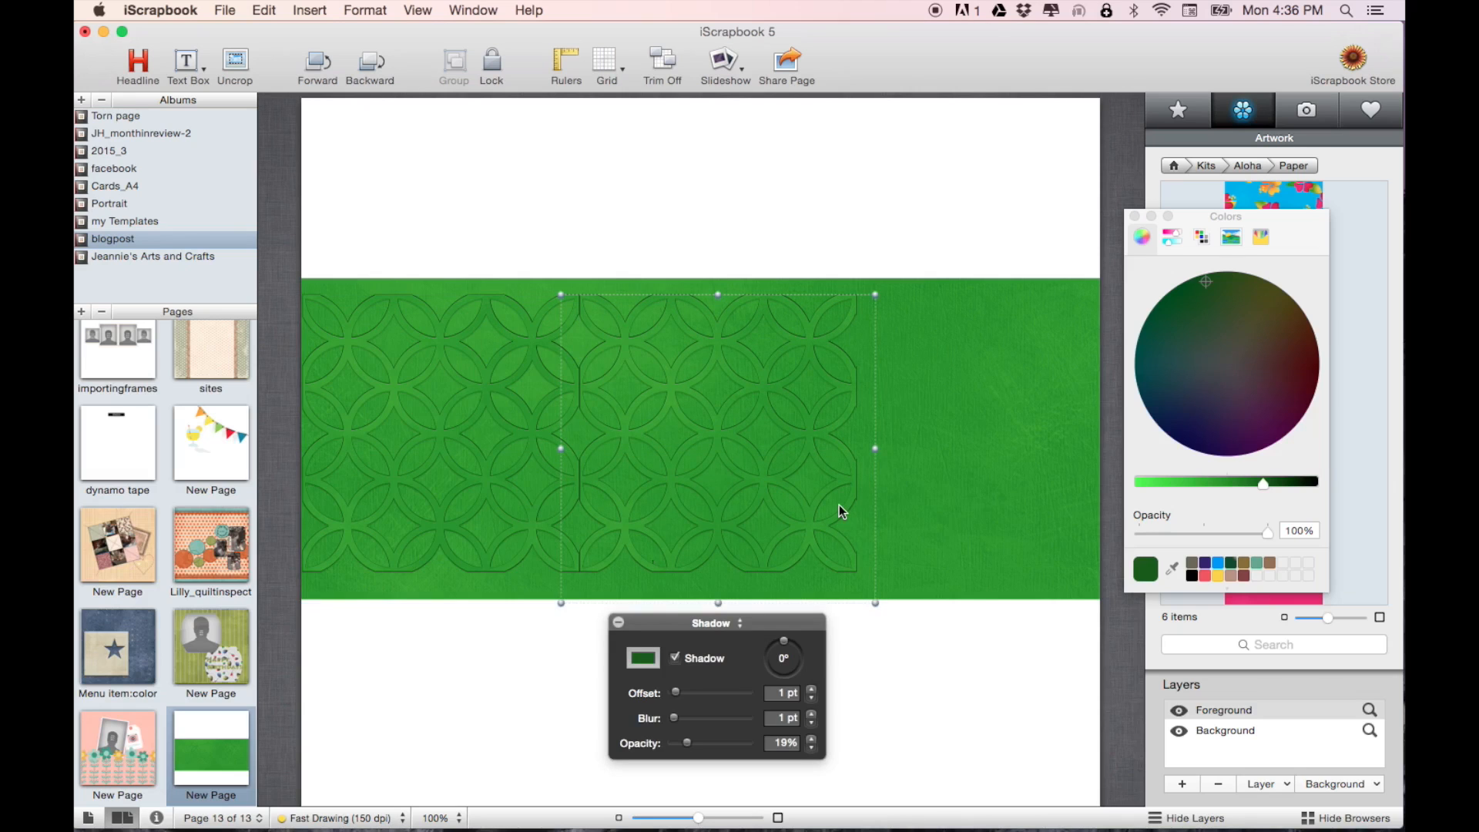
key(Left)
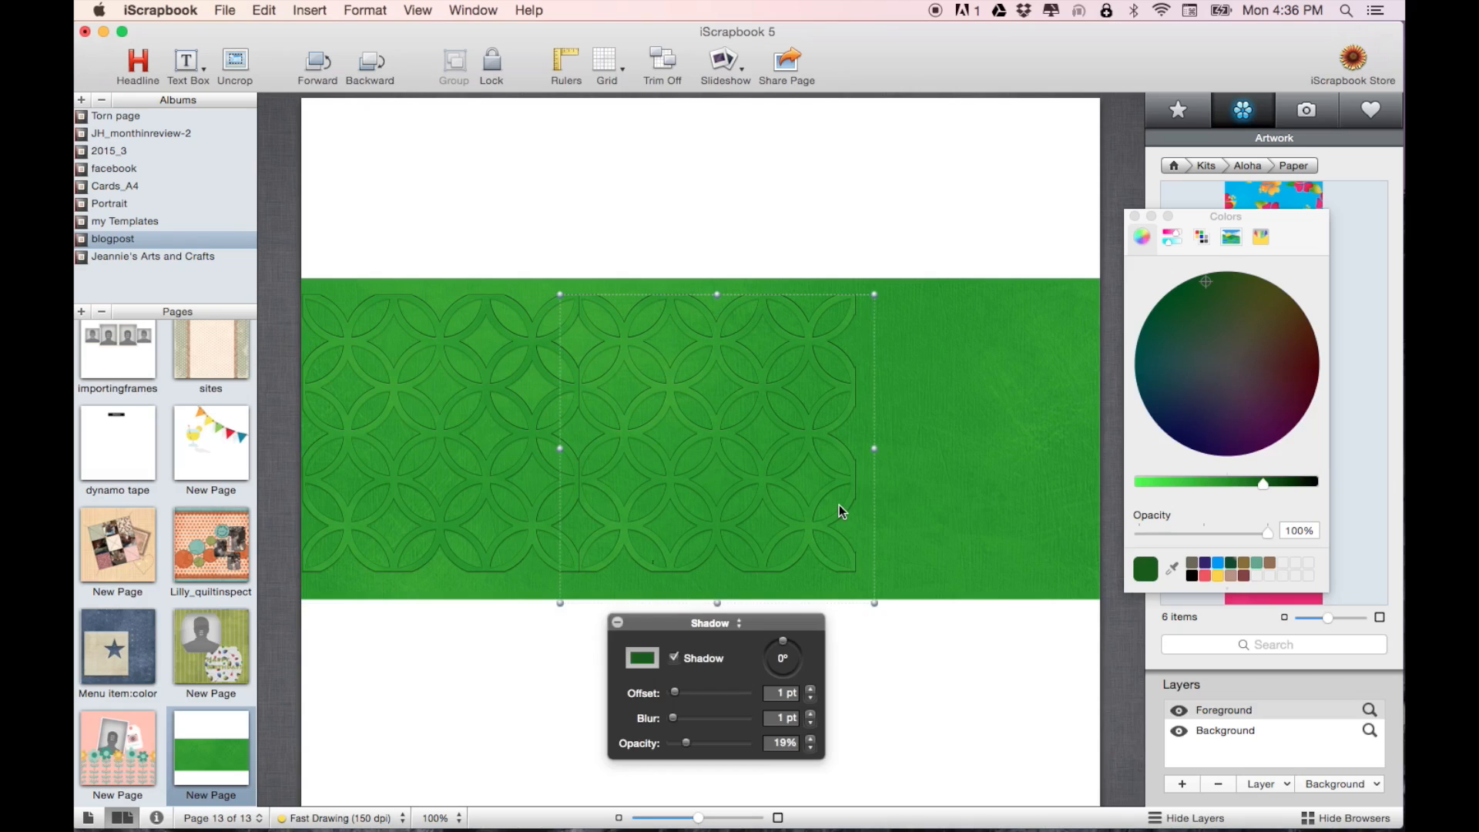
key(Right)
key(Left)
key(Right)
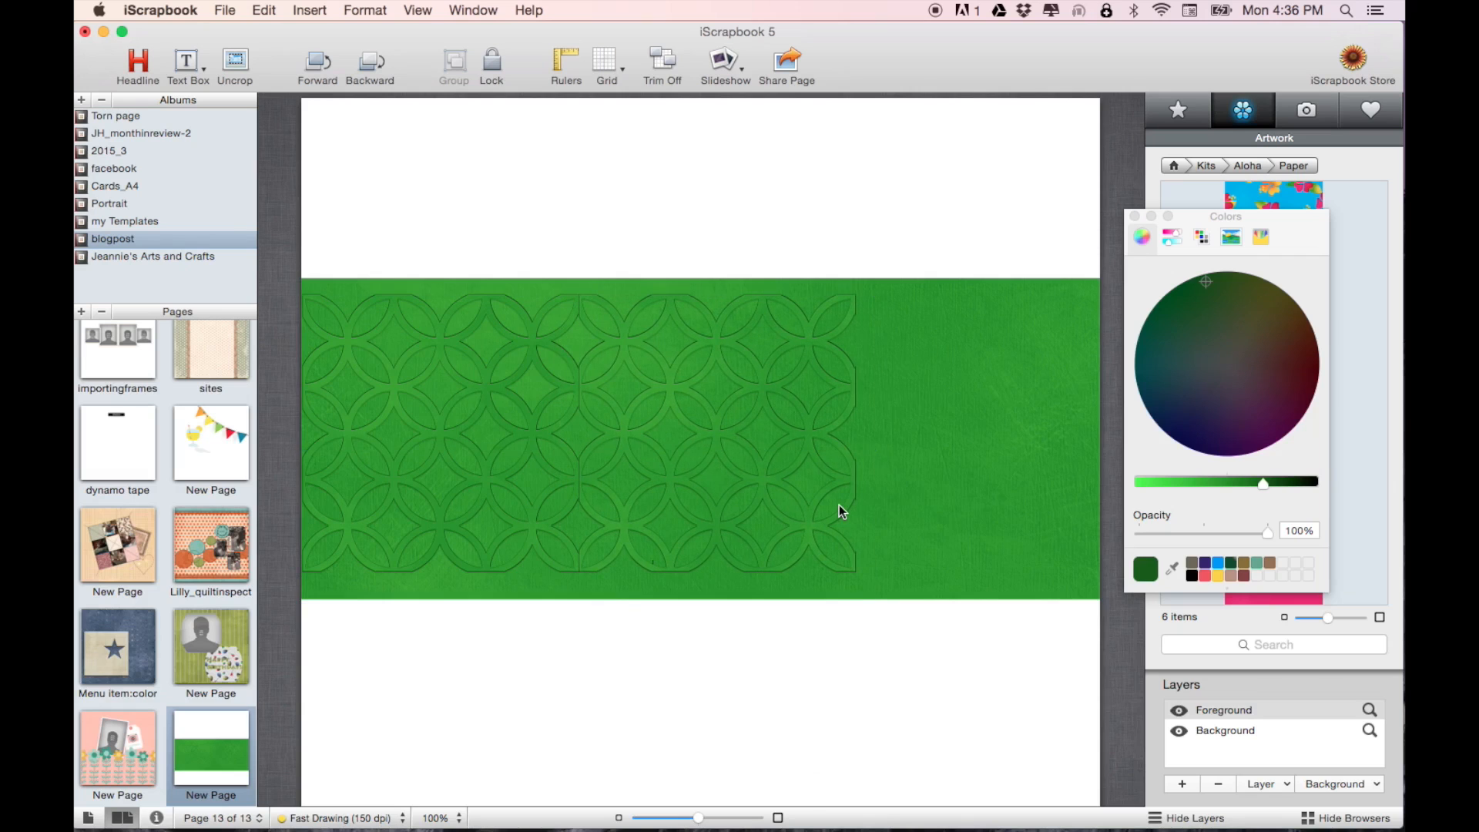
key(Right)
key(Left)
click(993, 723)
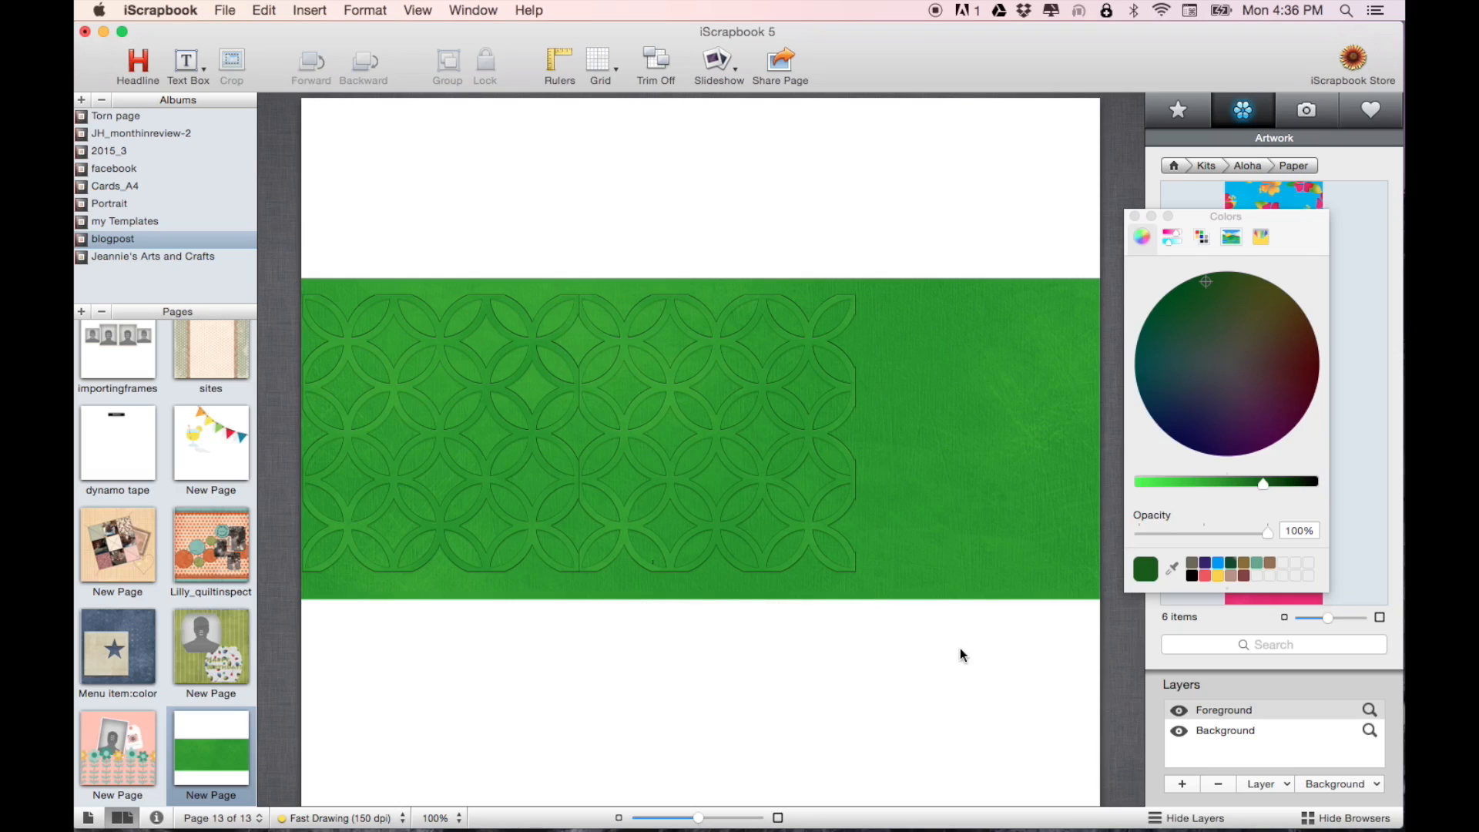
- Add a third copy of the pattern and align it beside the second one, extending the design past the page's right edge
click(849, 410)
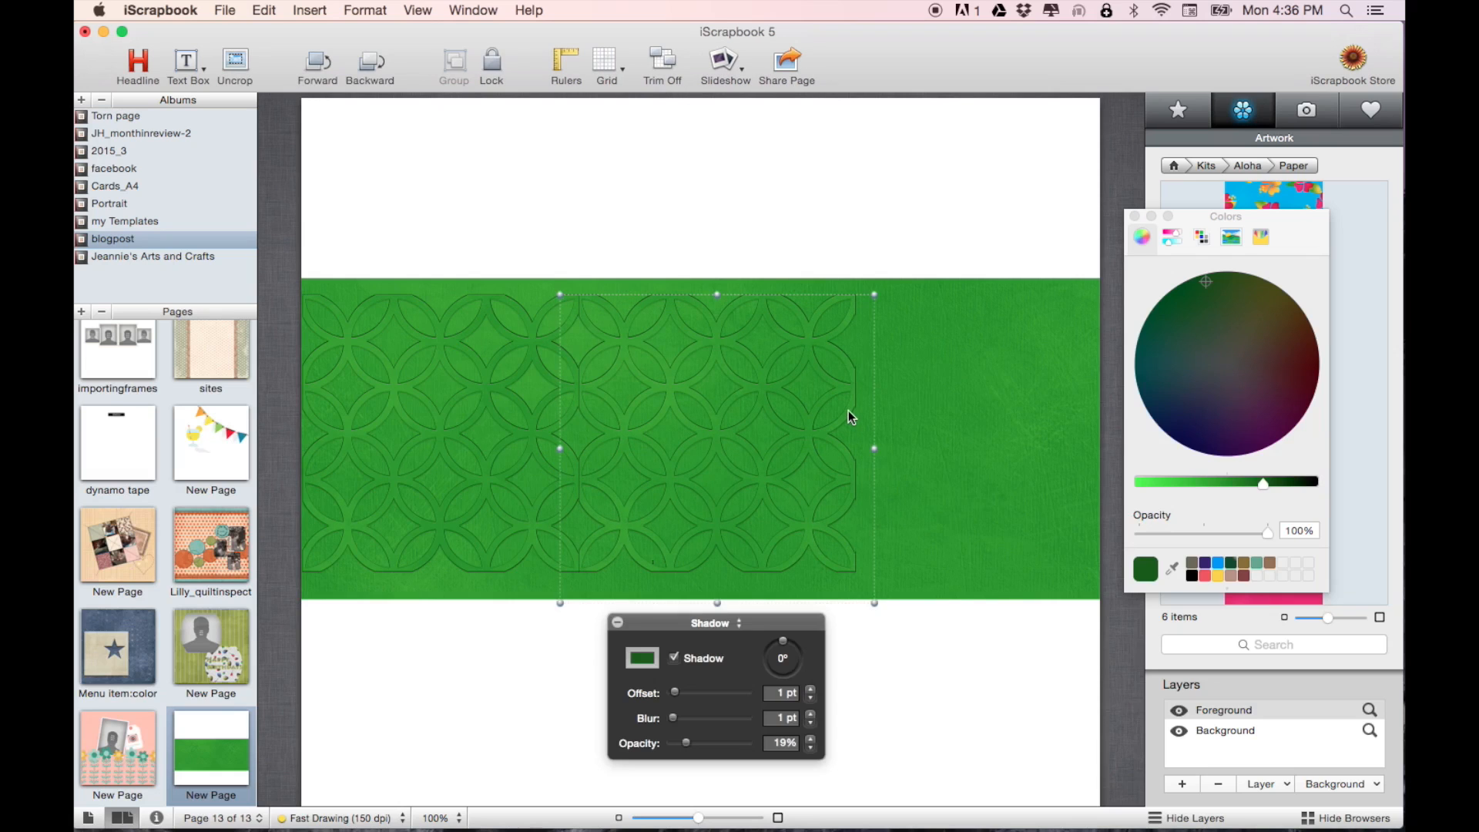
key(super+v)
drag(479, 461, 1014, 446)
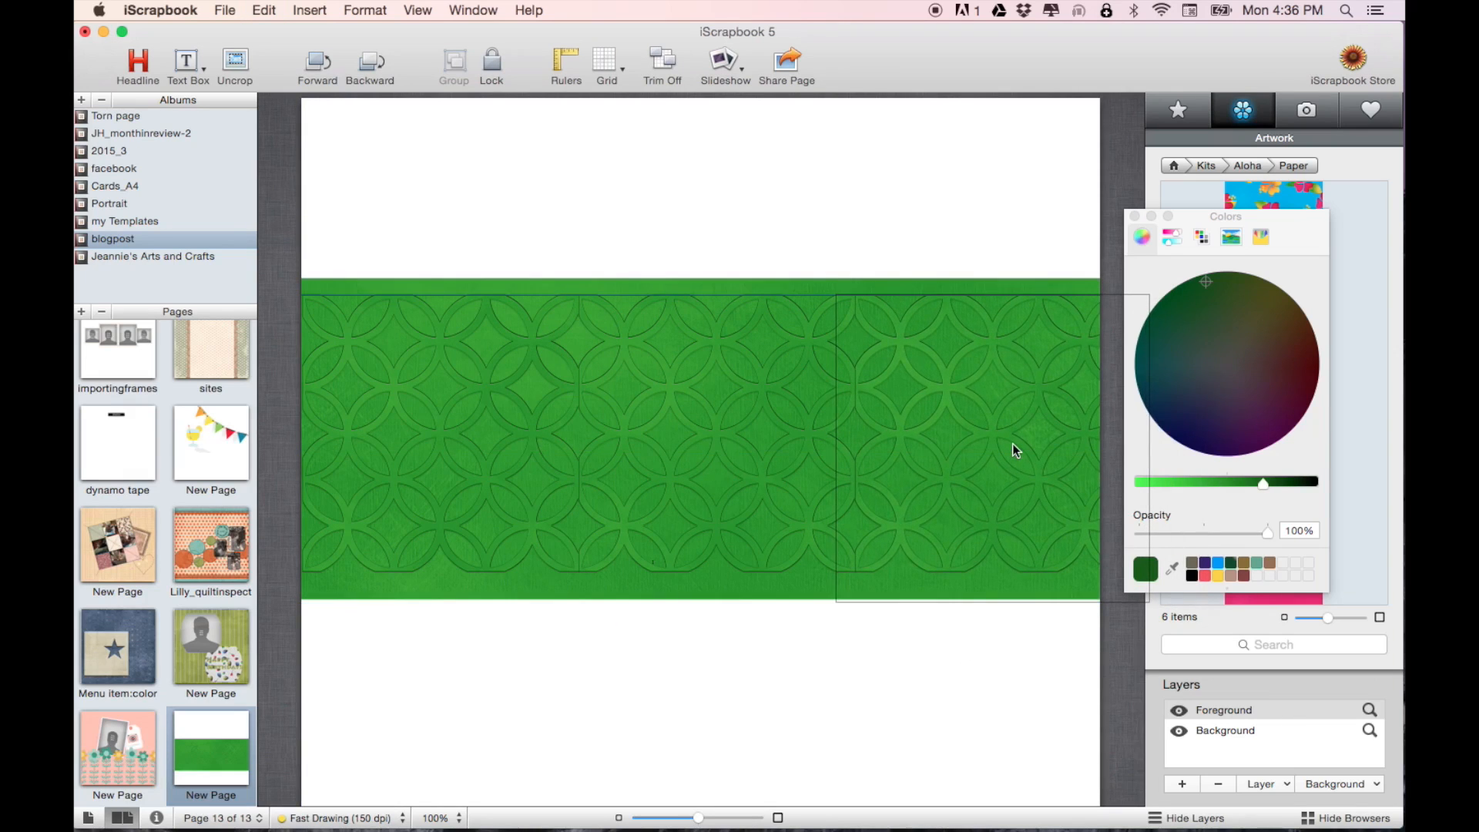
click(1012, 442)
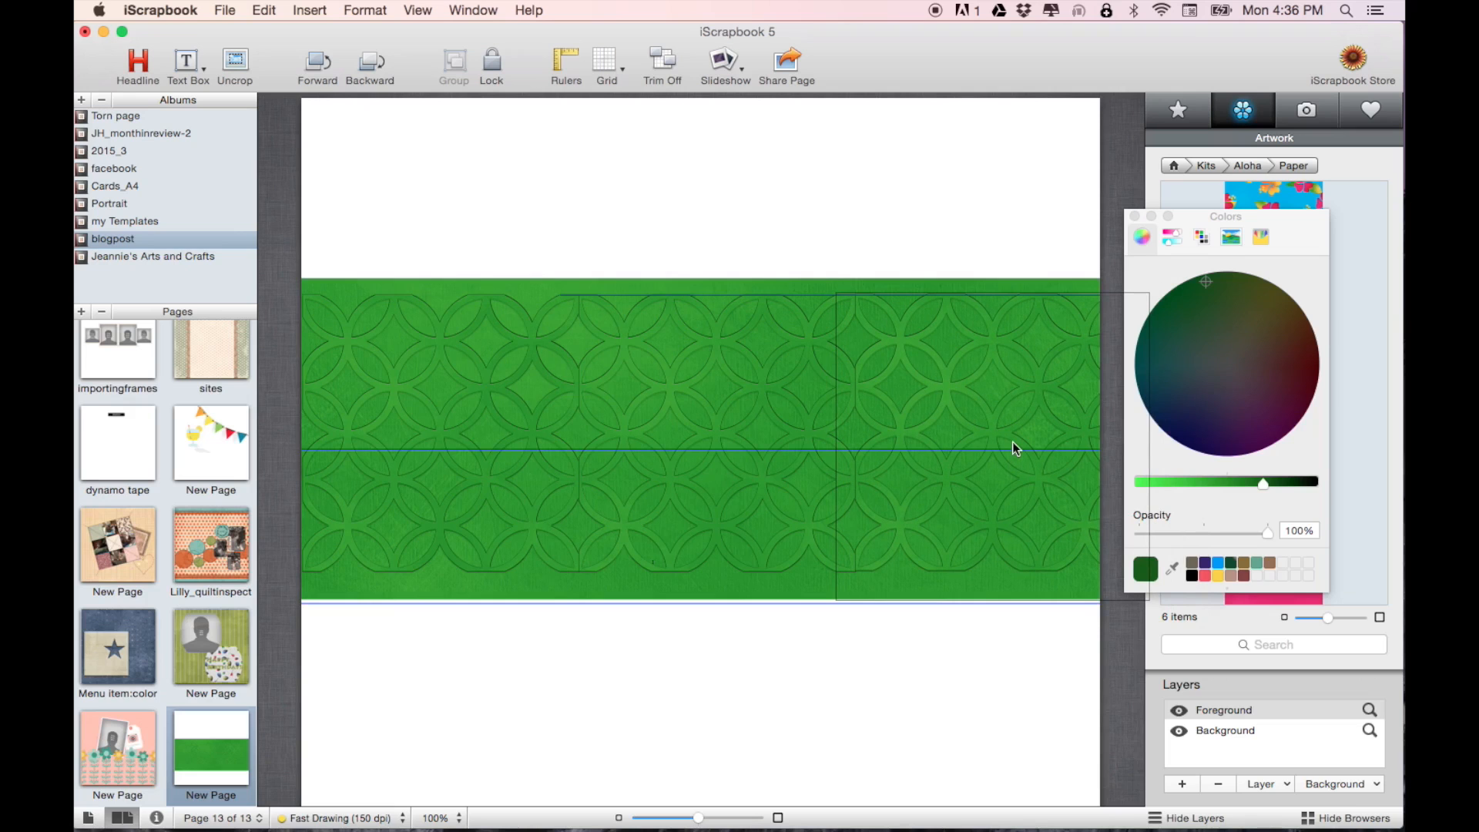
key(Left)
key(Left)
key(Left)
key(Right)
key(Right)
key(Right)
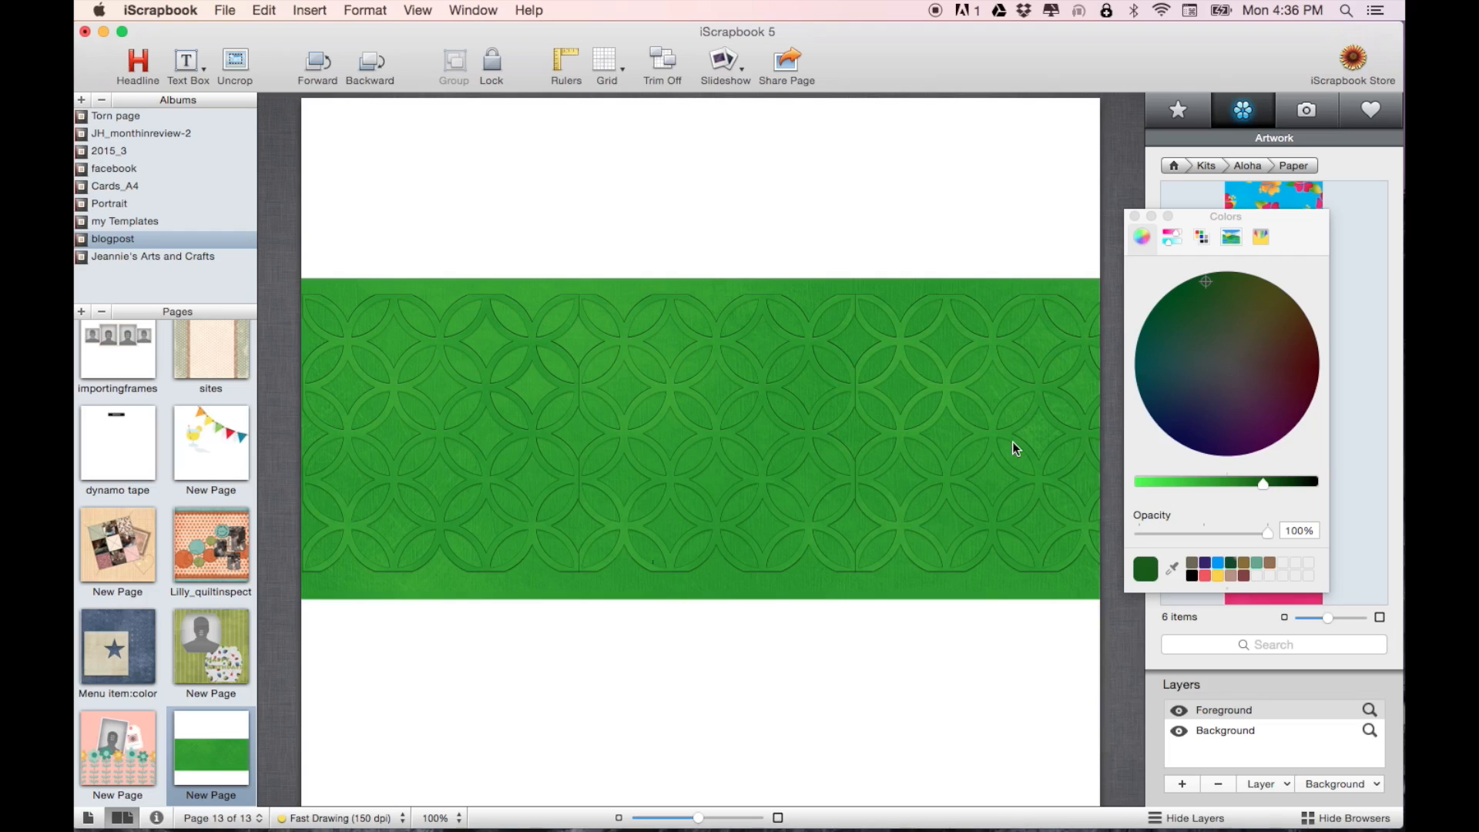
click(732, 759)
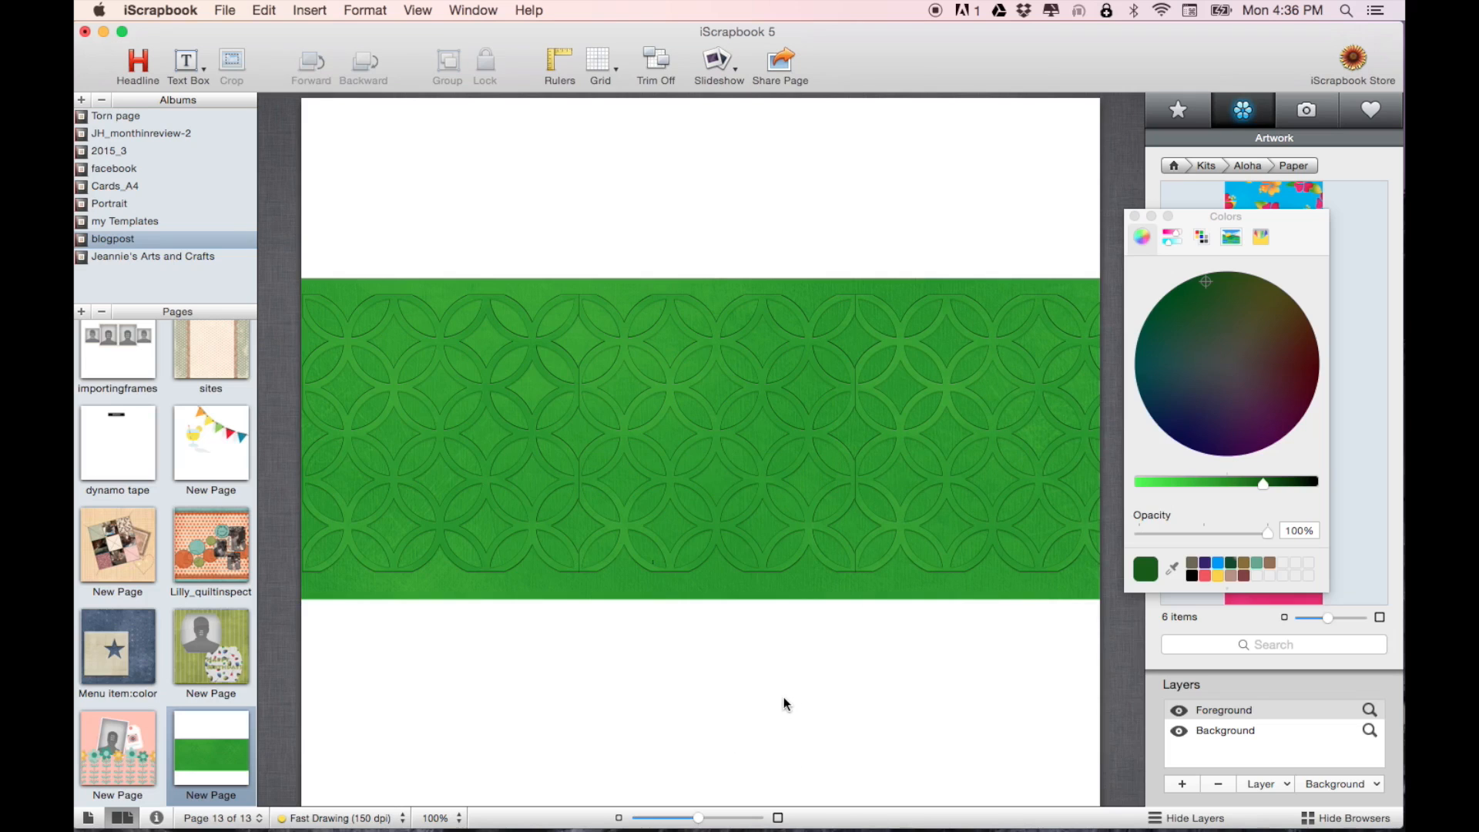
- Move the green paper strip up slightly so it is vertically centered behind the row of patterns
drag(269, 288, 1103, 599)
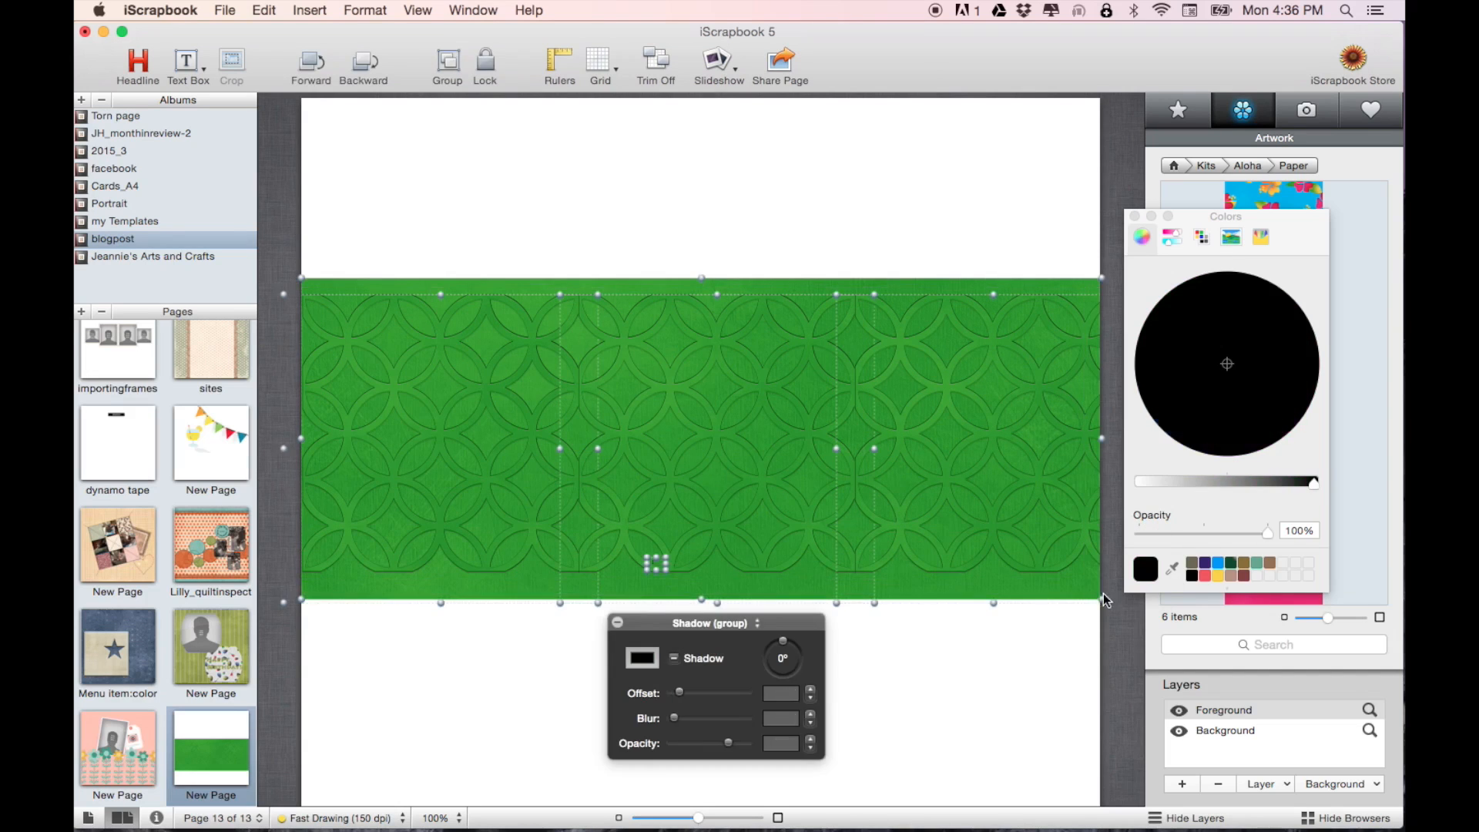
click(1059, 679)
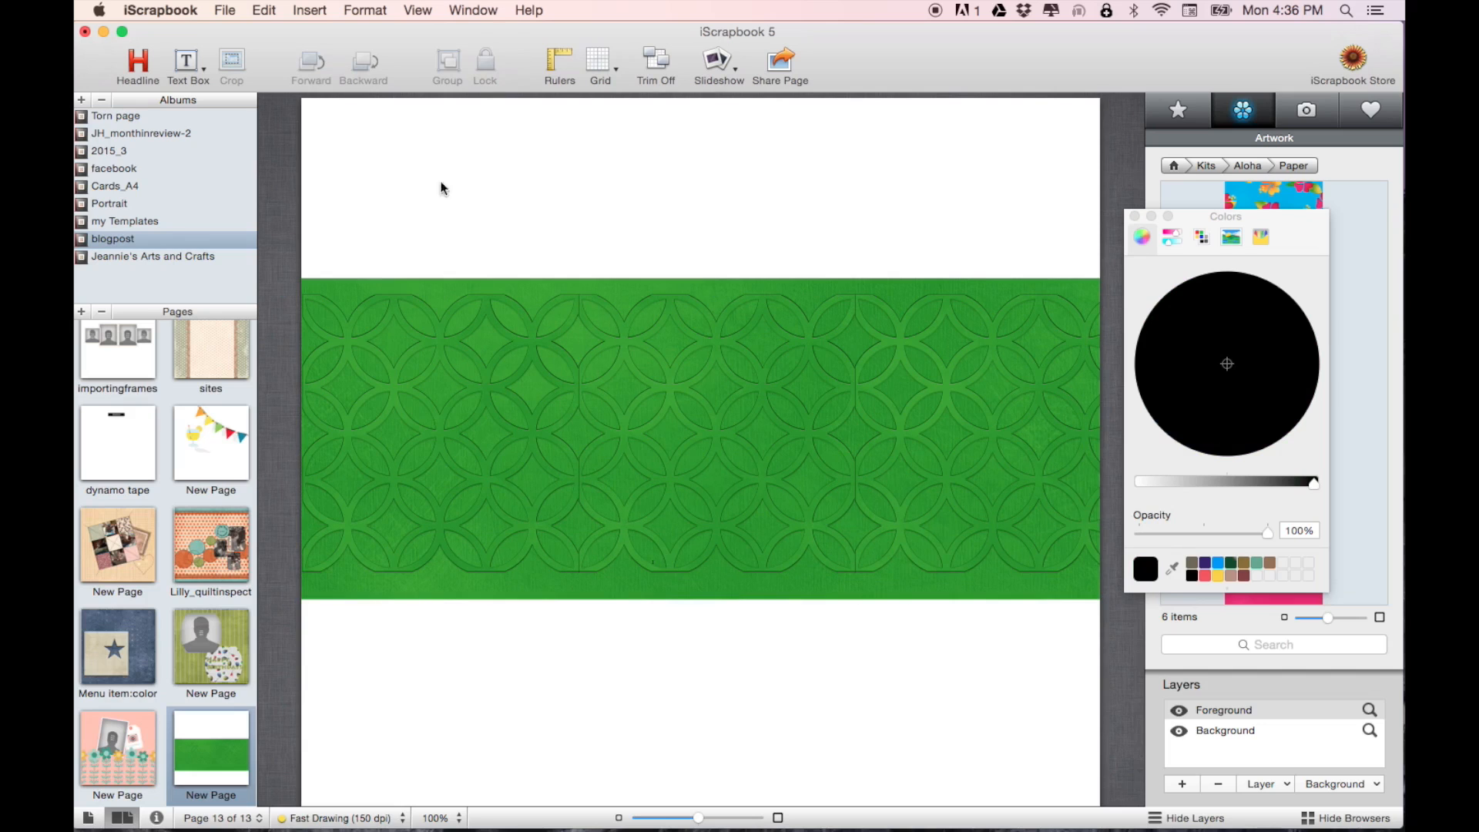
click(391, 286)
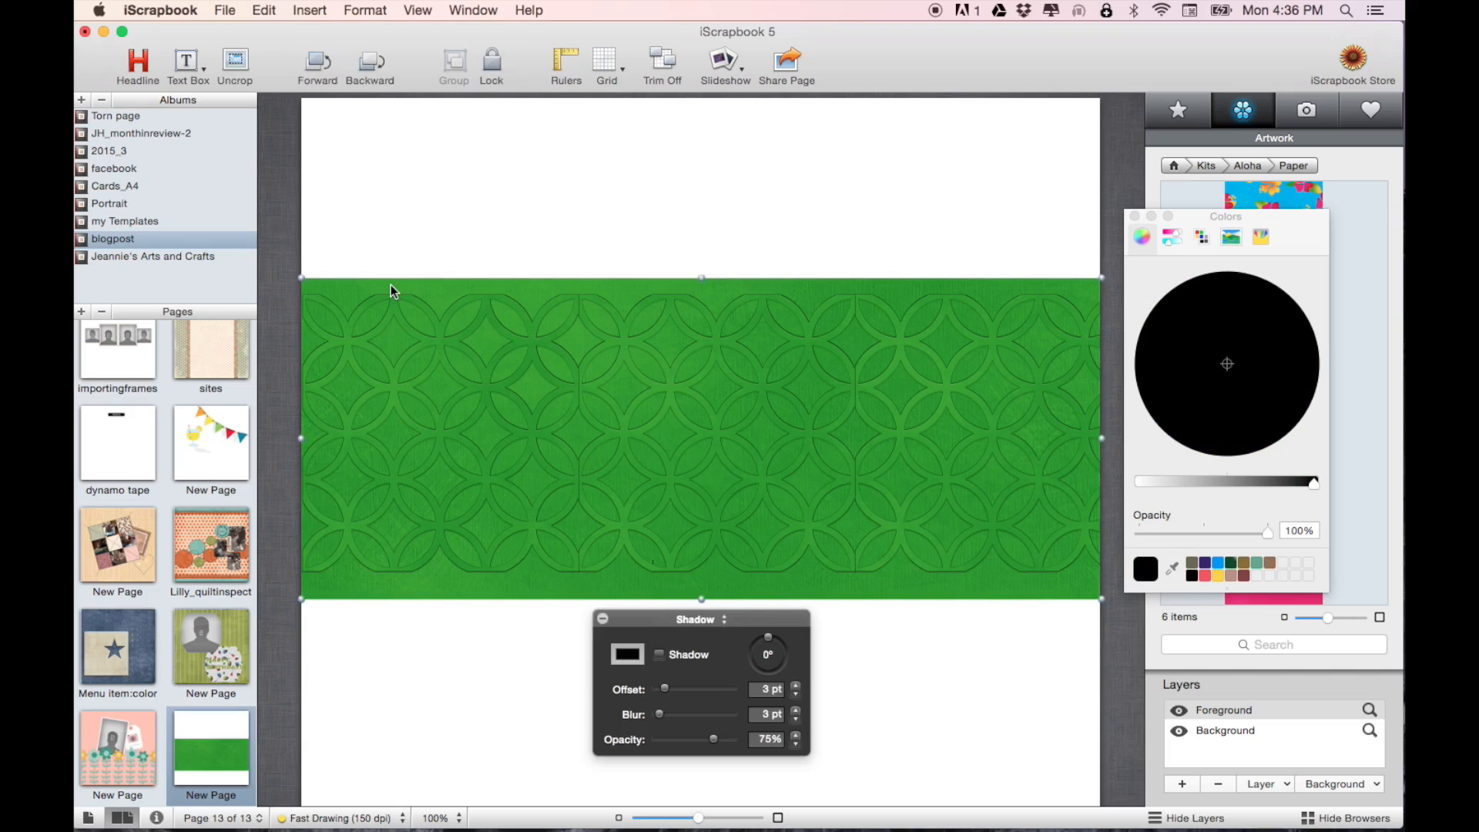
drag(390, 292, 392, 289)
click(285, 363)
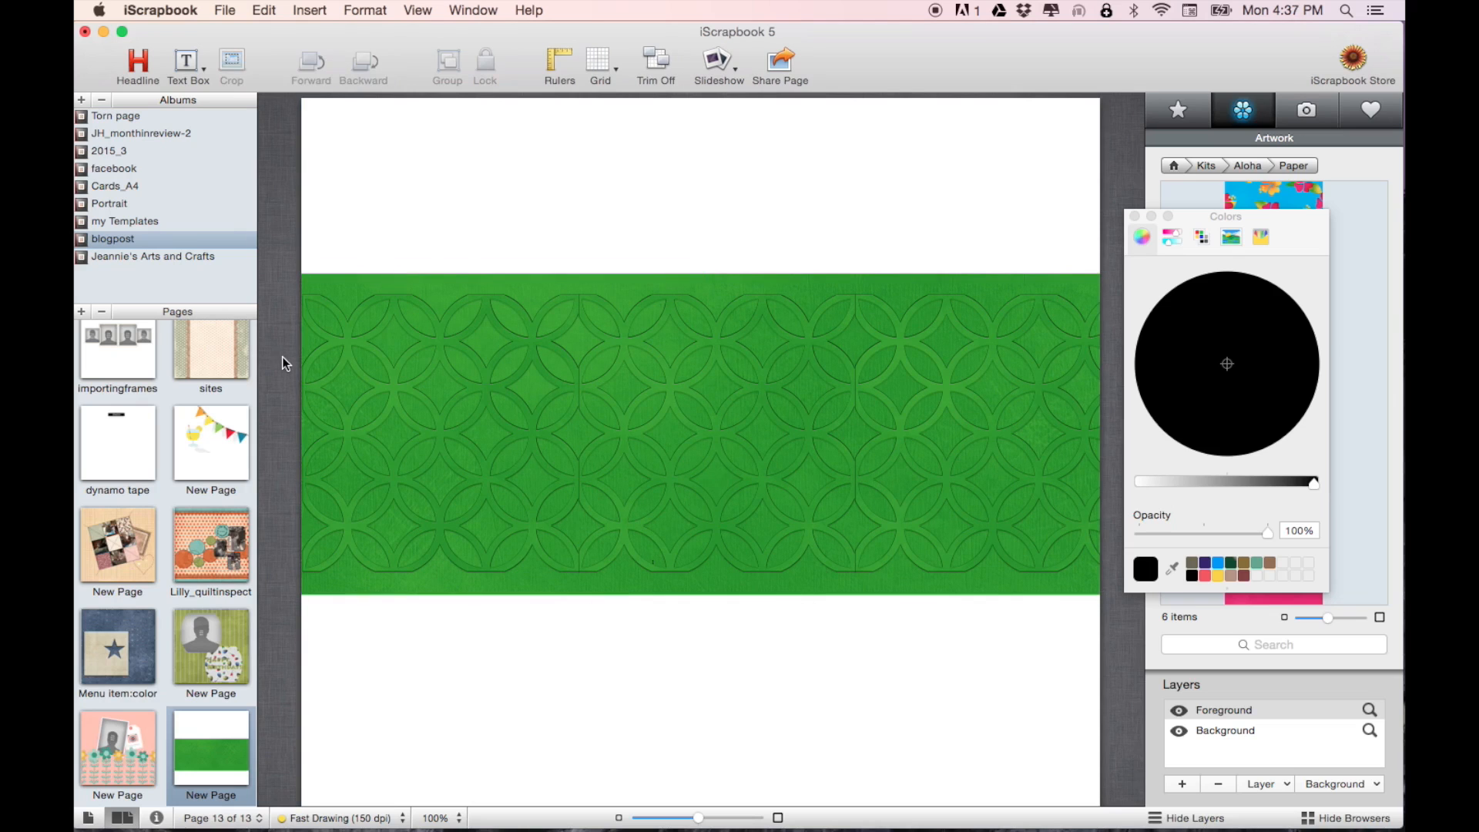